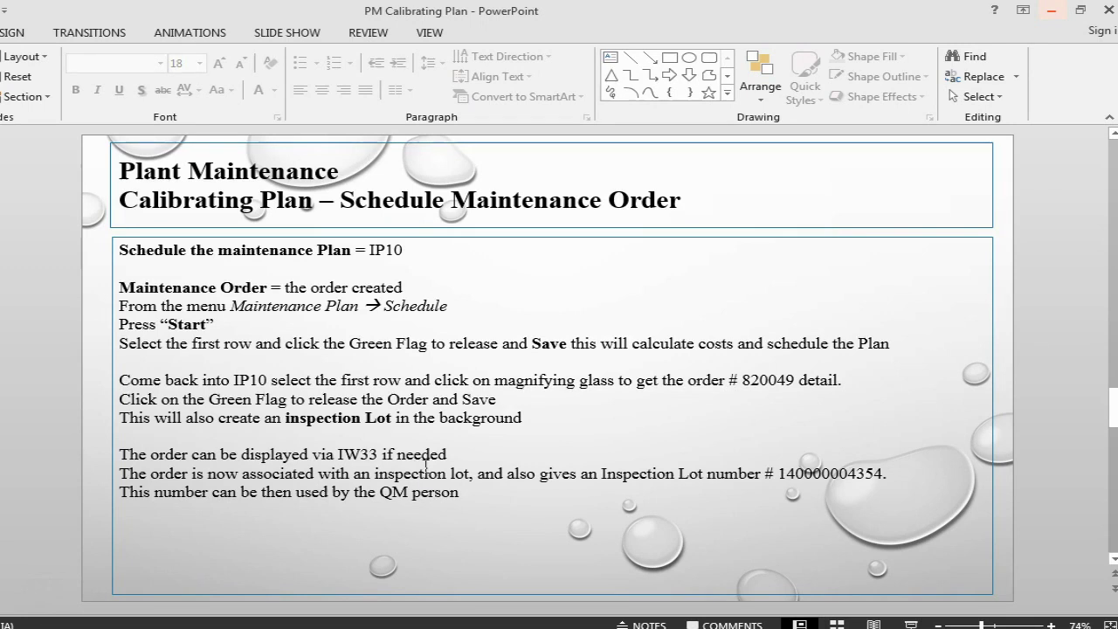
- Switch from PowerPoint to SAP's Display Usage Decision overview for the weight scale inspection lot
key("alt+Tab")
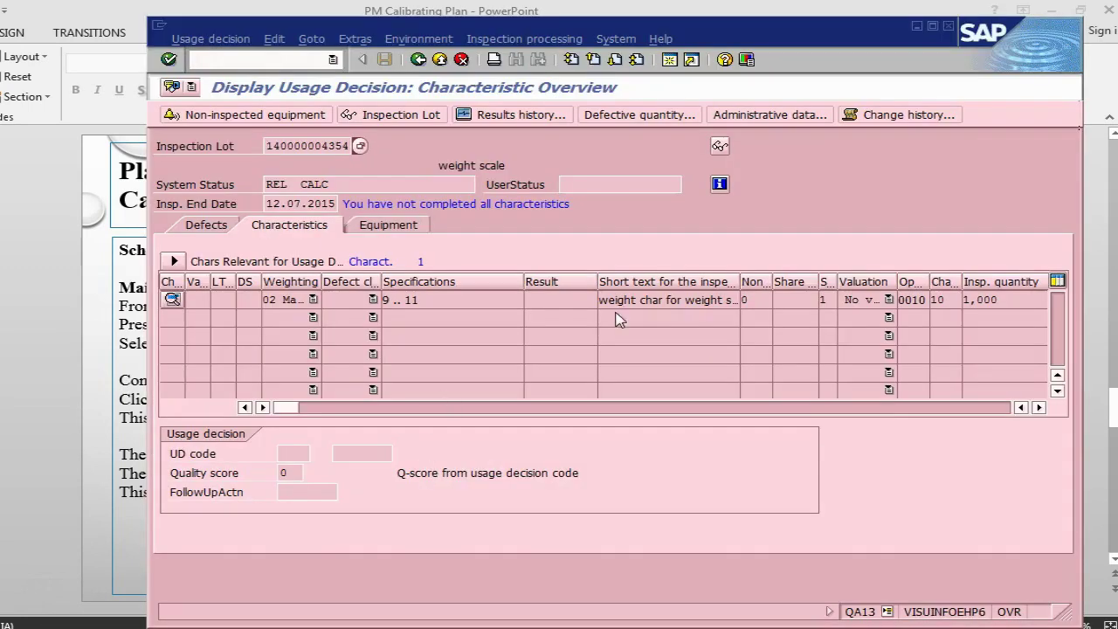
- Go back to calibration order 820049's operations, then switch to the Schedule Maintenance Order slide
left_click(418, 59)
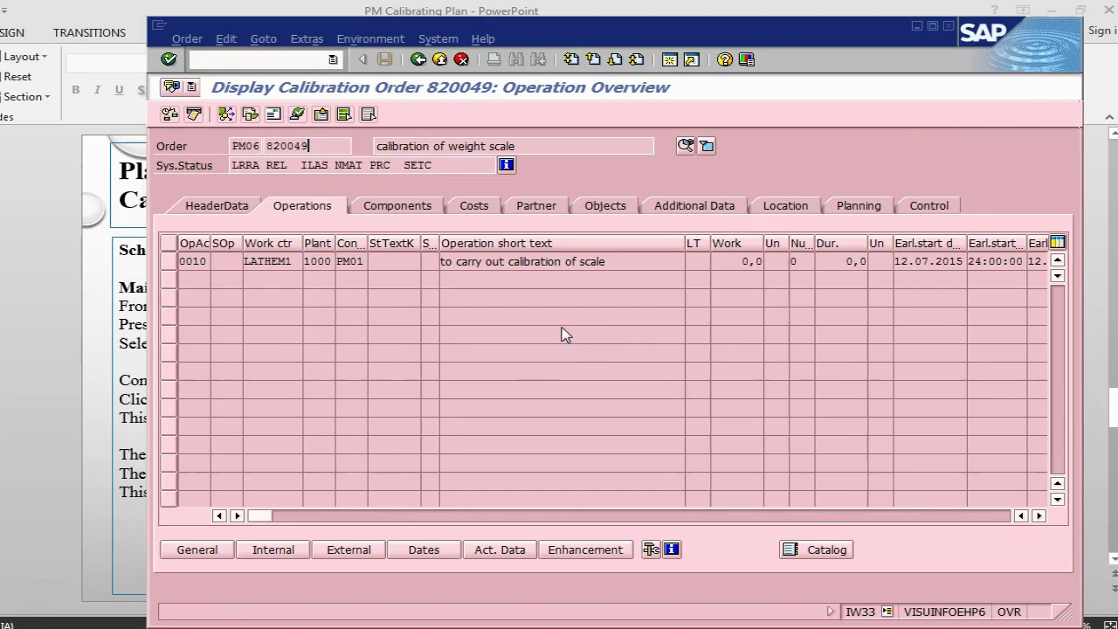
key("alt+Tab")
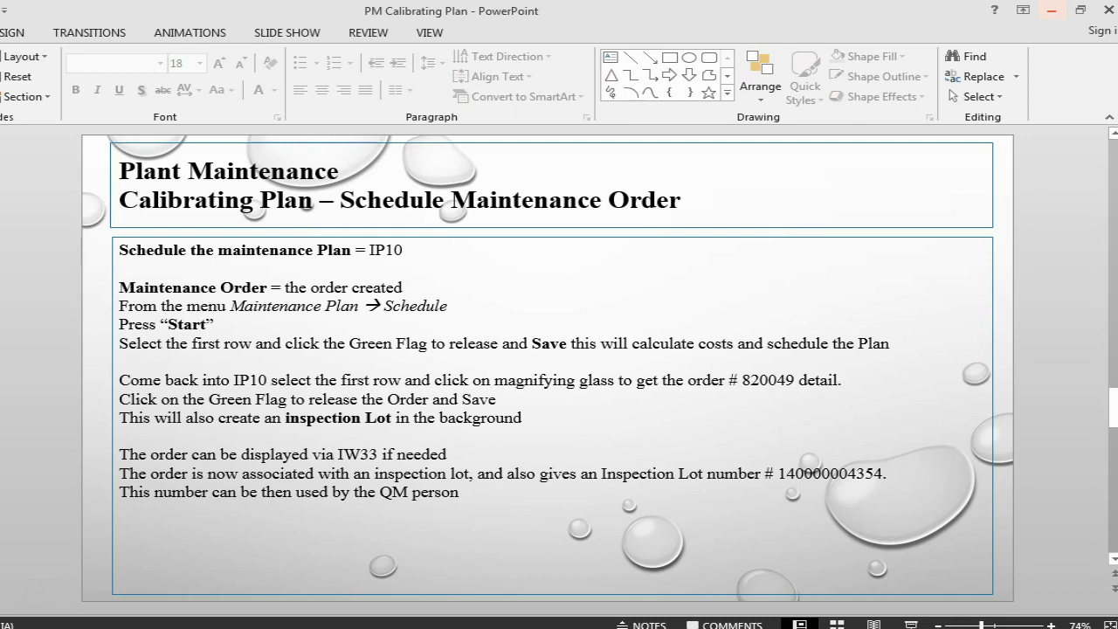
- On the next slide, Inspection Lot Display, bold 'Inspection Lot' on line two, then return to SAP order 820049
key("Page_Down")
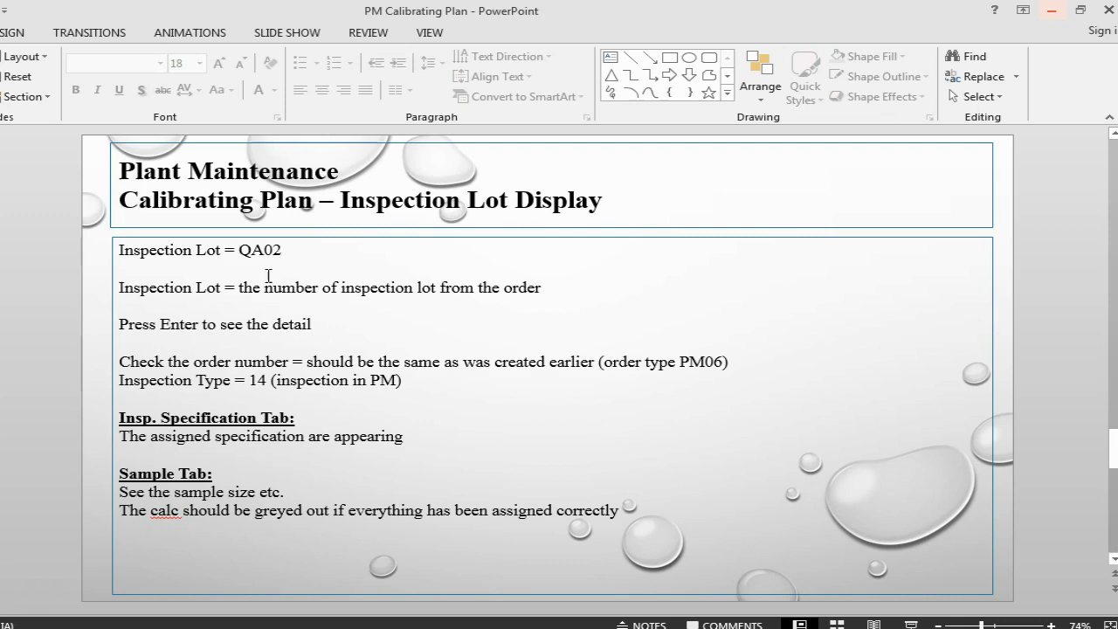
left_click_drag(226, 292, 149, 288)
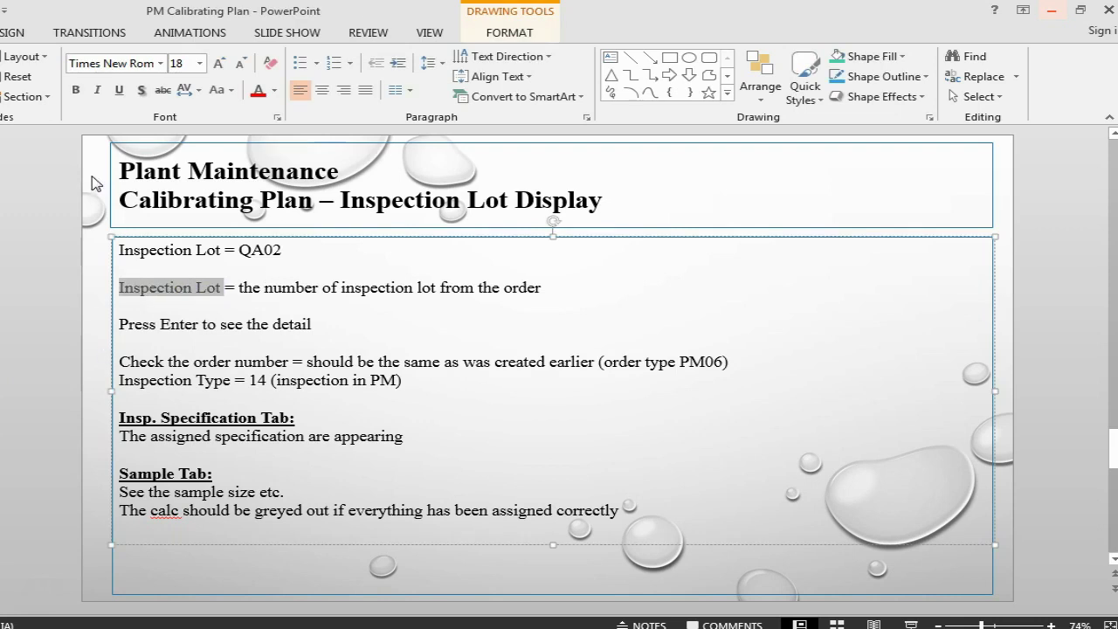
left_click(76, 90)
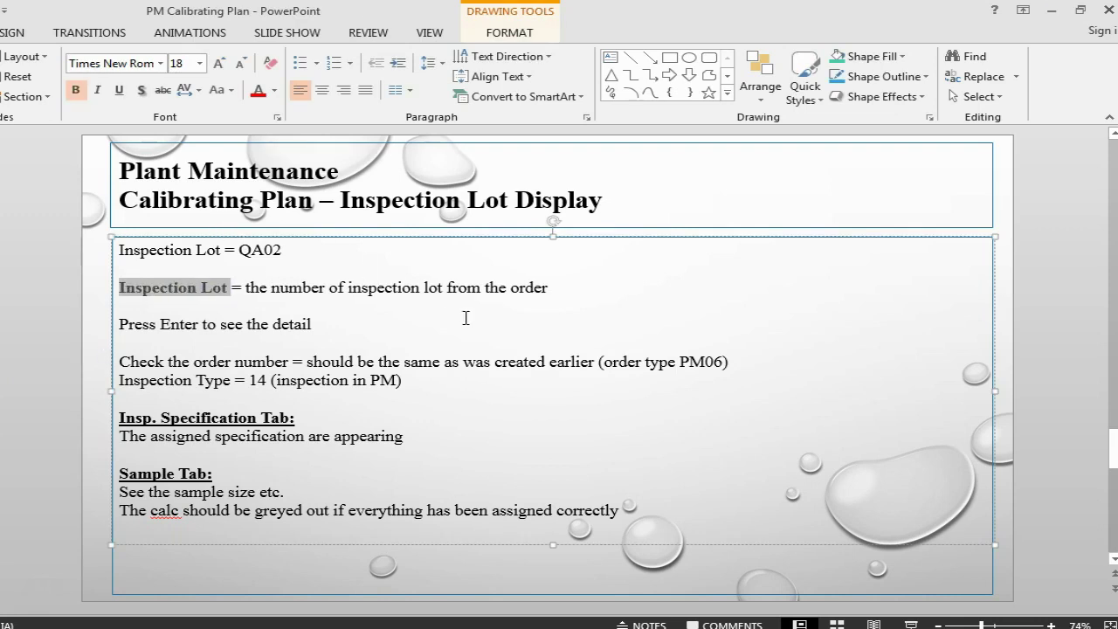
key("alt+Tab")
left_click_drag(621, 33, 491, 21)
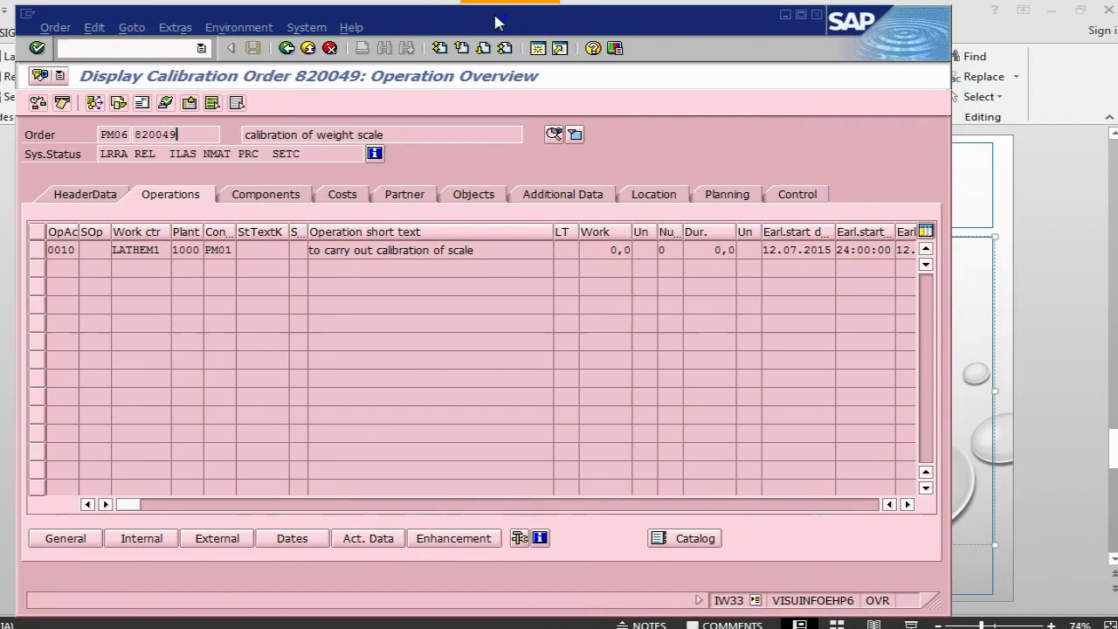
left_click(541, 48)
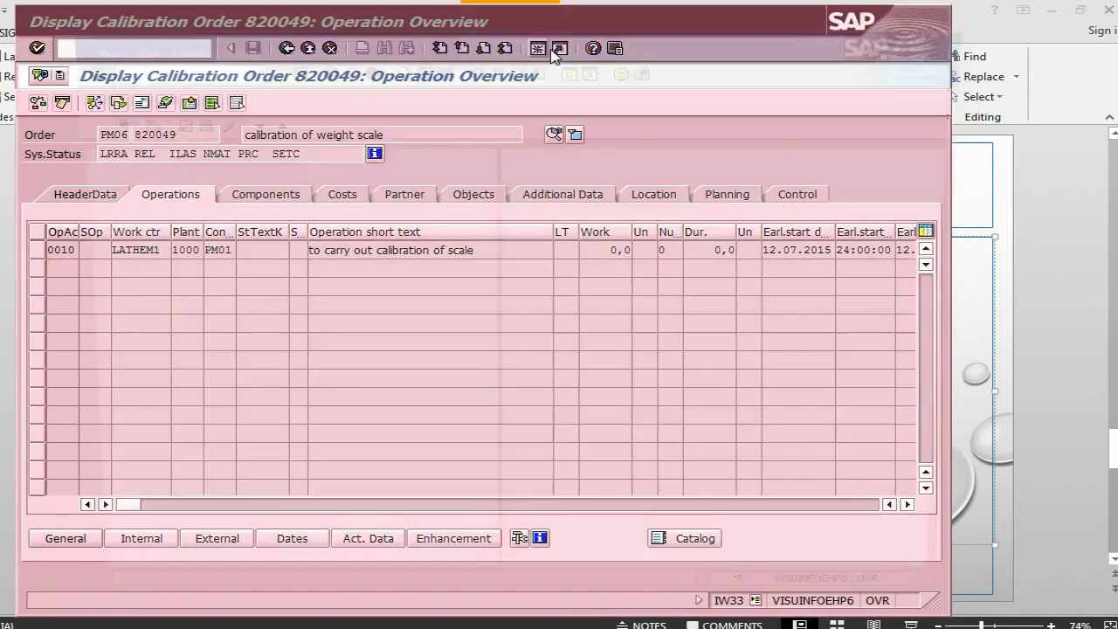
left_click_drag(567, 42, 649, 27)
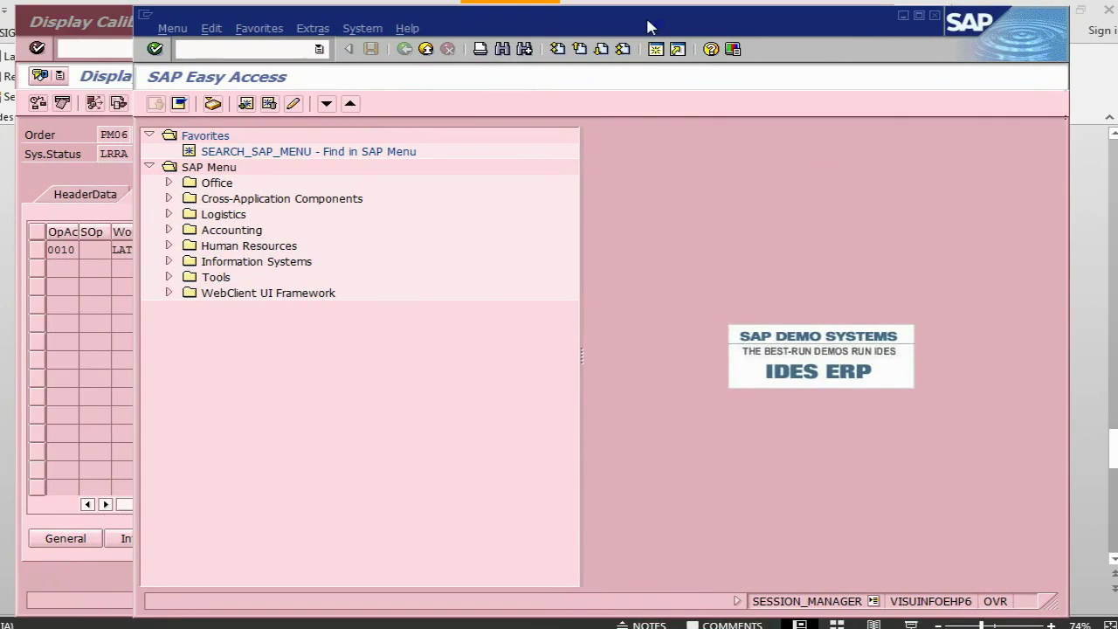
type("qa02")
key("Return")
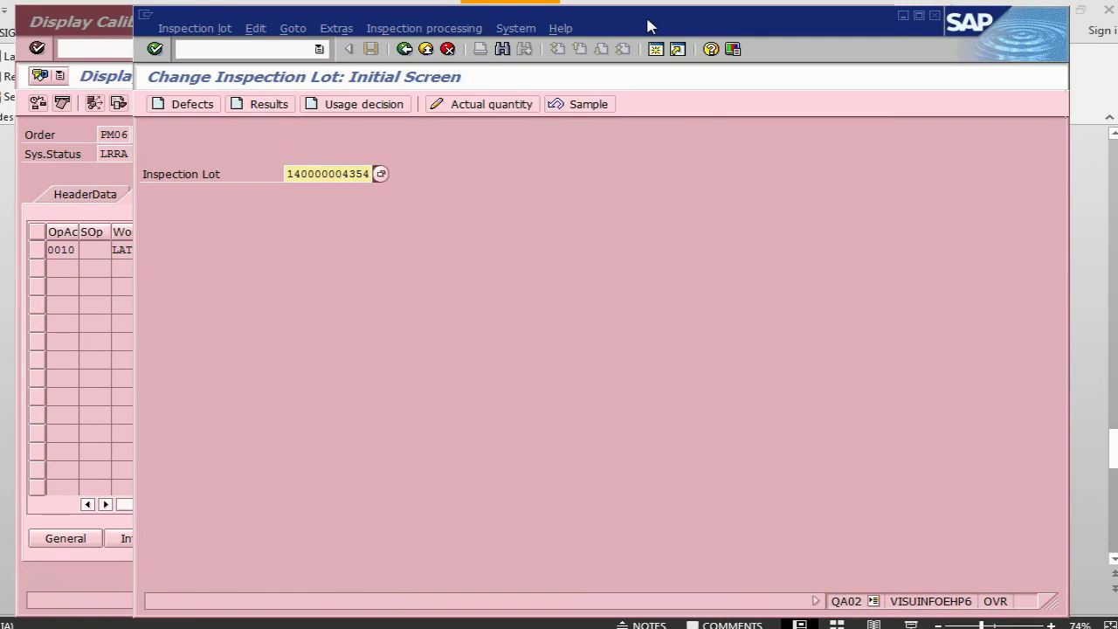
key("Return")
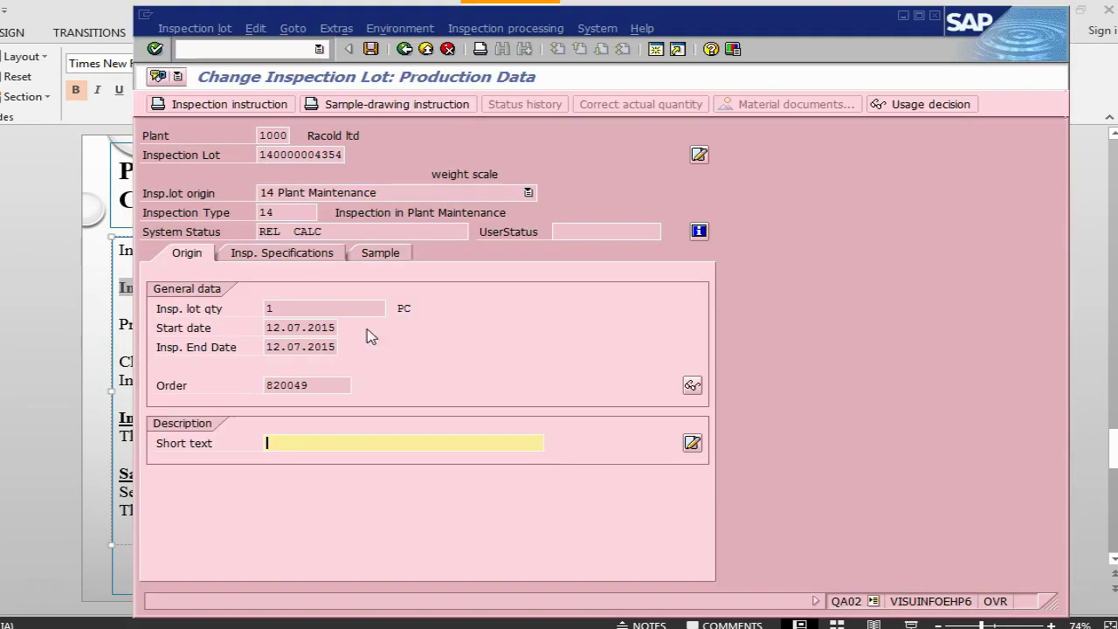
left_click(312, 386)
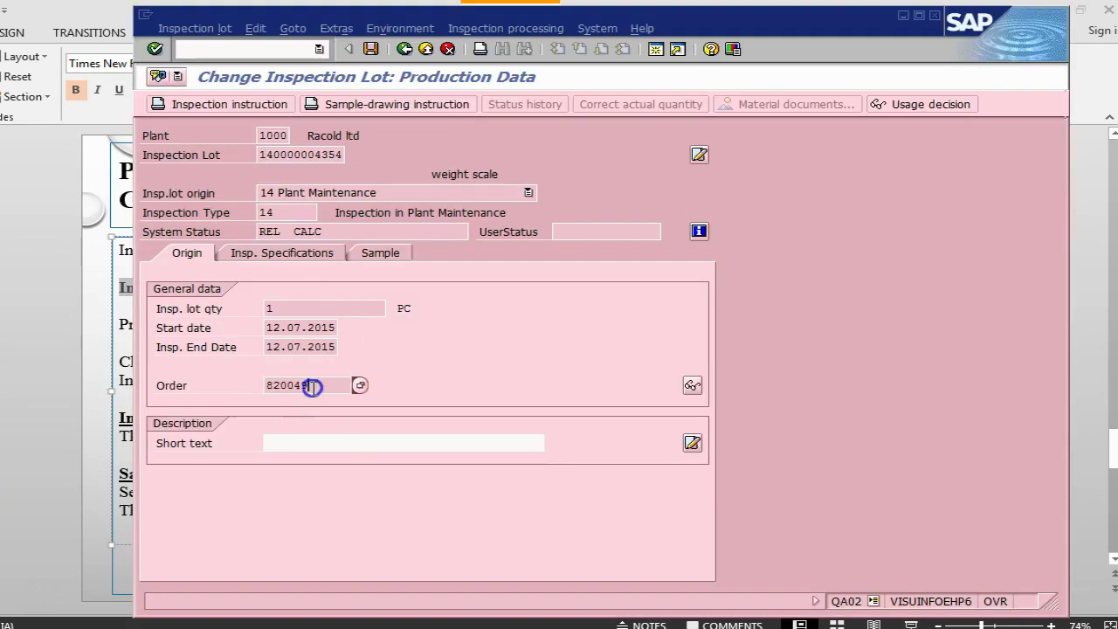
left_click(329, 443)
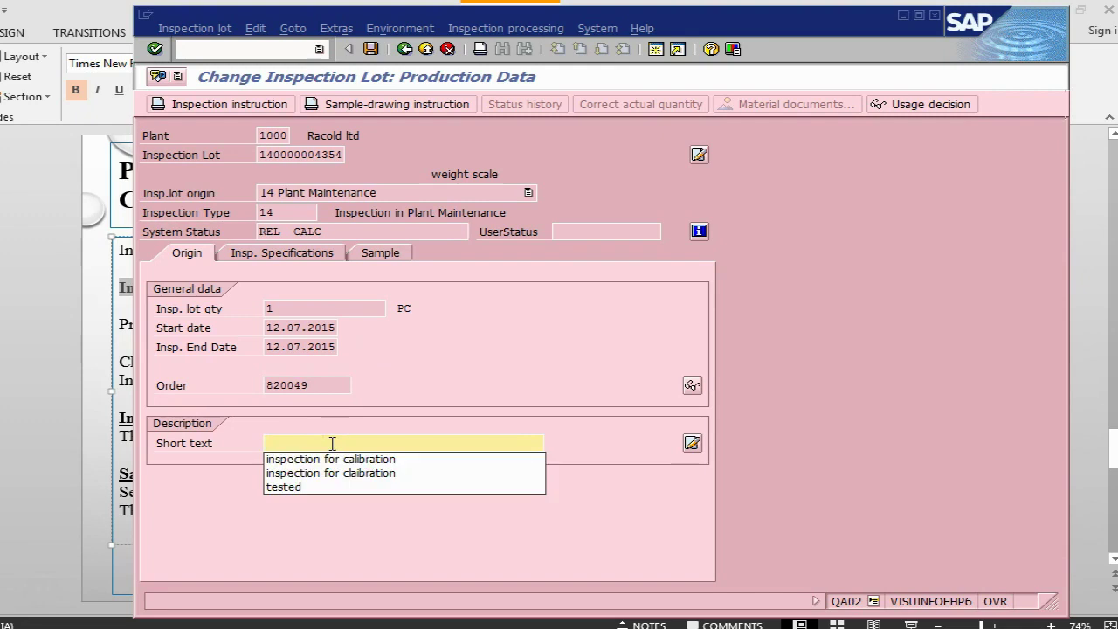
key("Down")
key("Return")
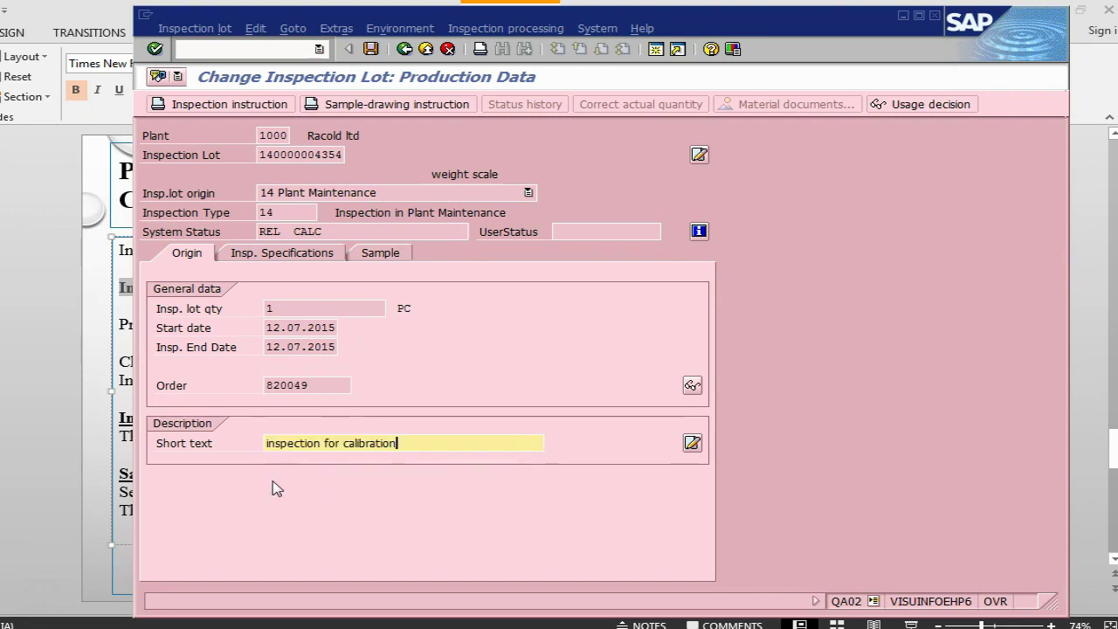
- Confirm the short text and switch to the Inspection Lot Display slide
key("alt+Tab")
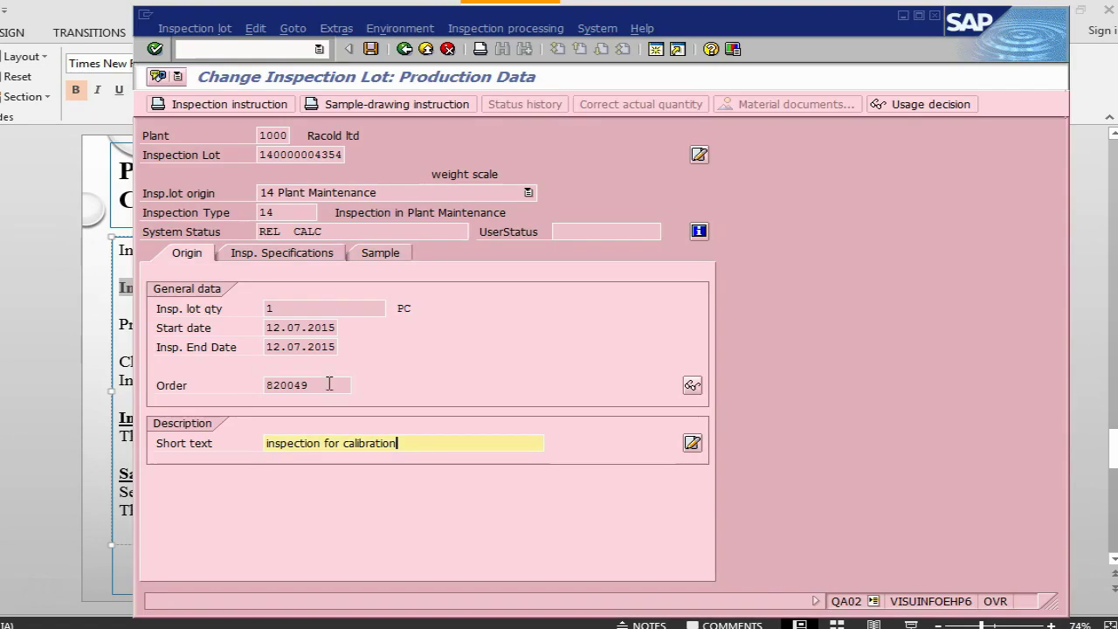
key("alt+Tab")
left_click(285, 214)
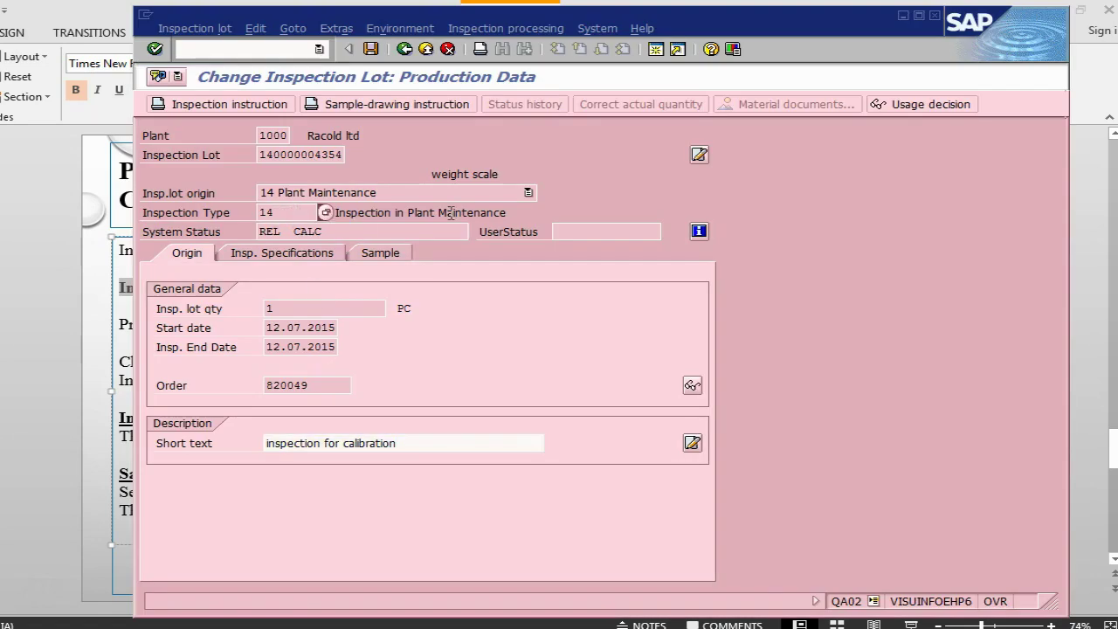
key("alt+Tab")
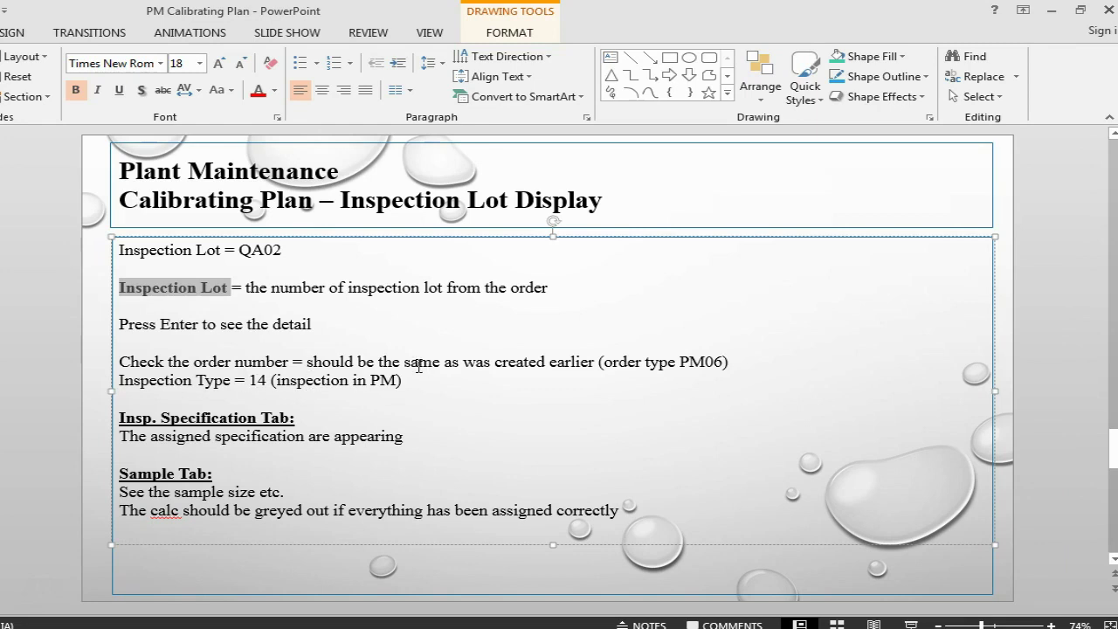
key("alt+Tab")
left_click(323, 385)
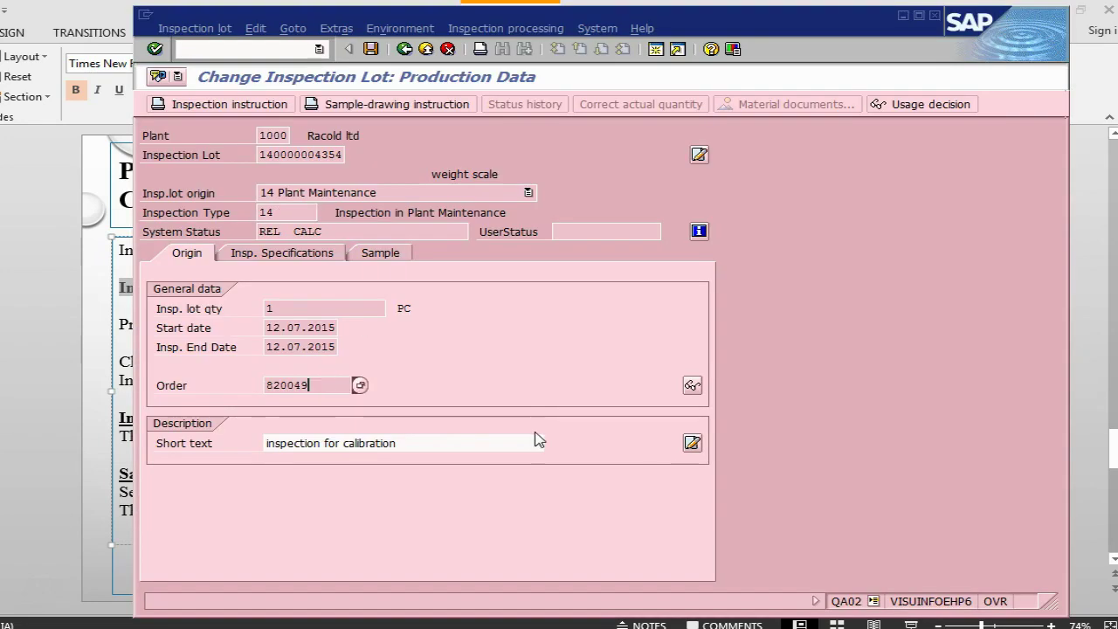
left_click(692, 386)
key("alt+Tab")
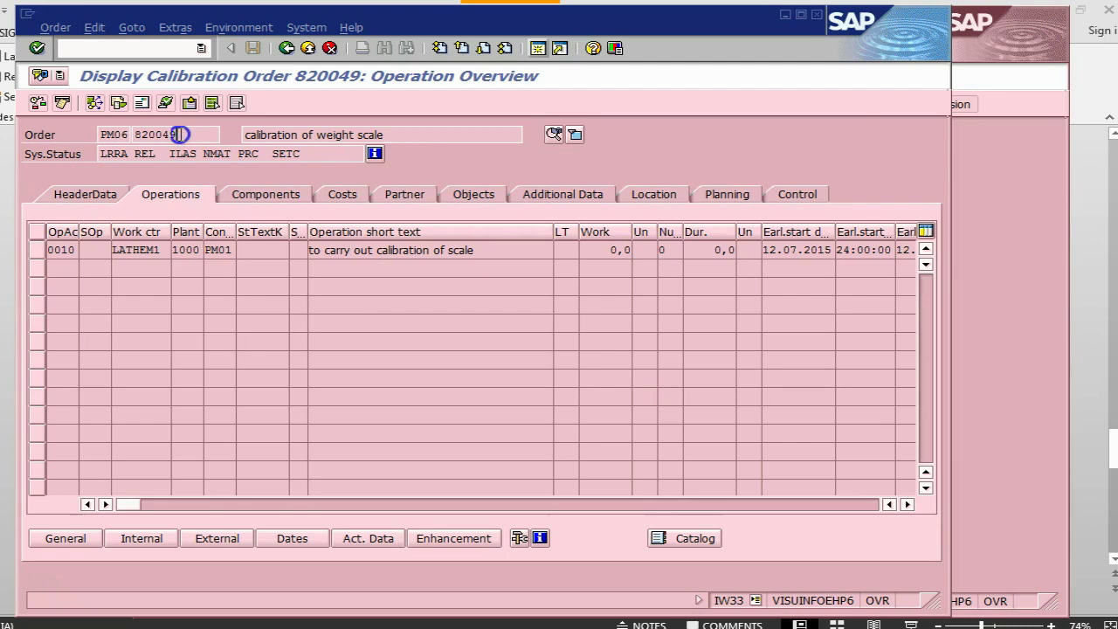
left_click_drag(181, 134, 140, 134)
key("alt+Tab")
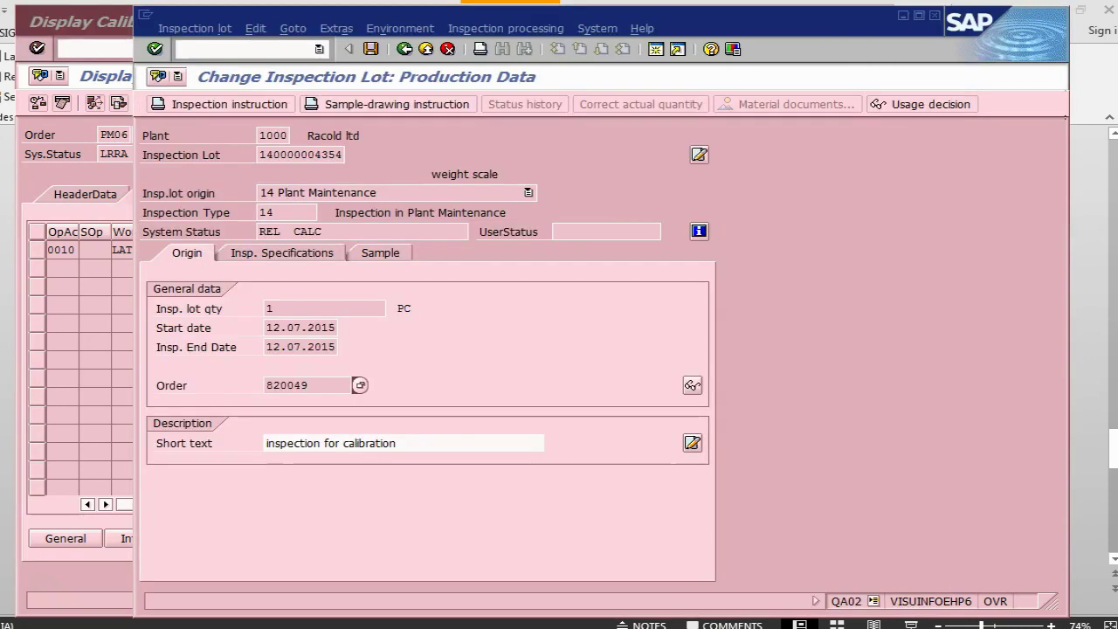
key("alt+Tab")
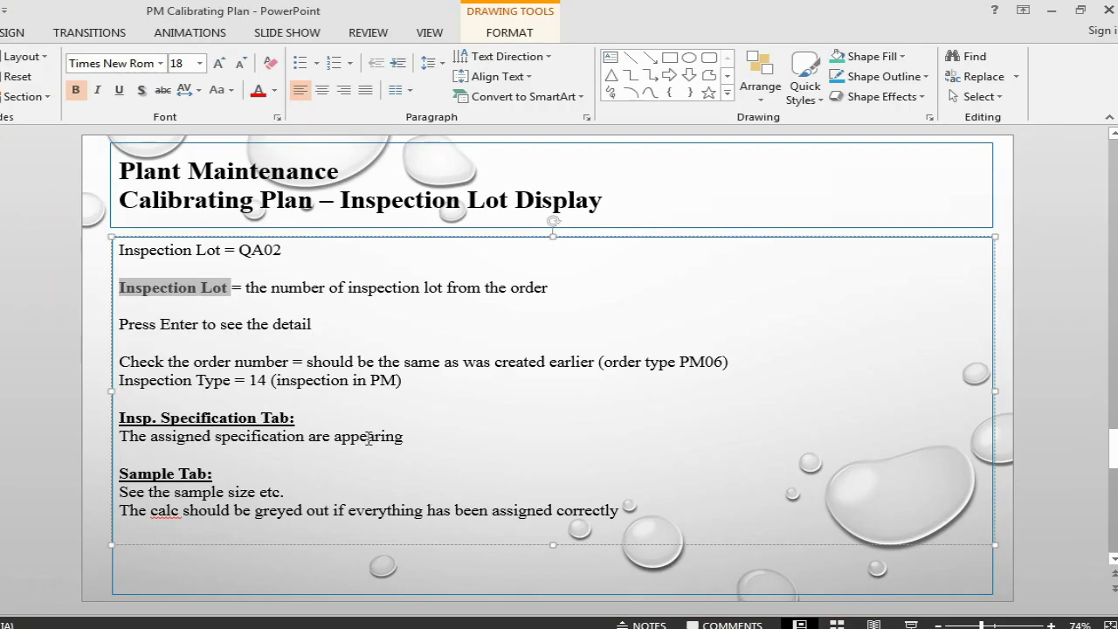
key("alt+Tab")
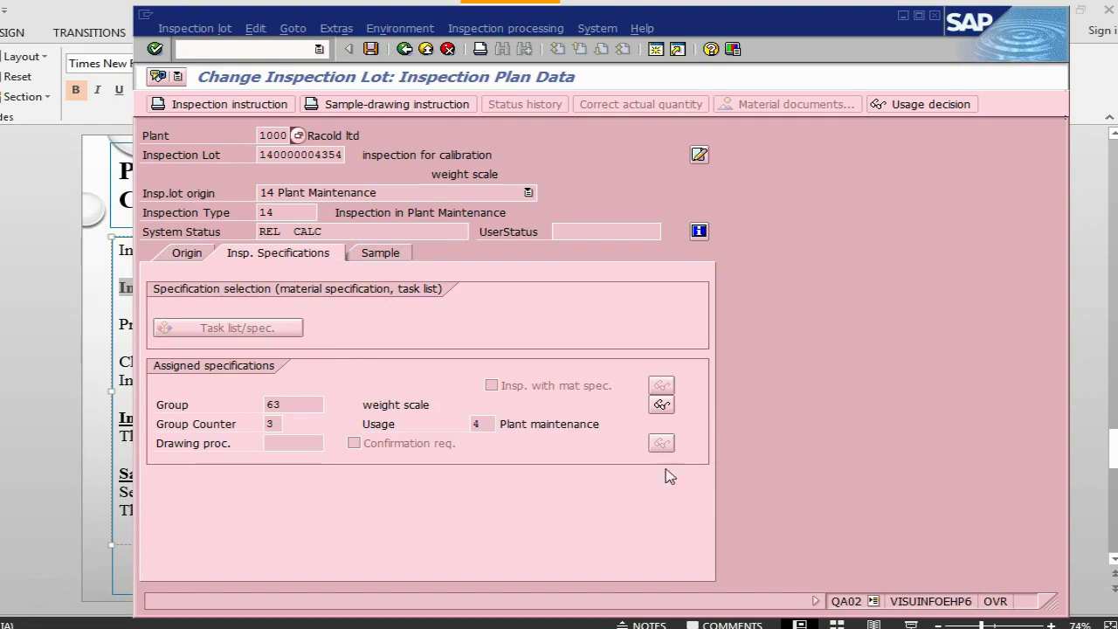
left_click(373, 255)
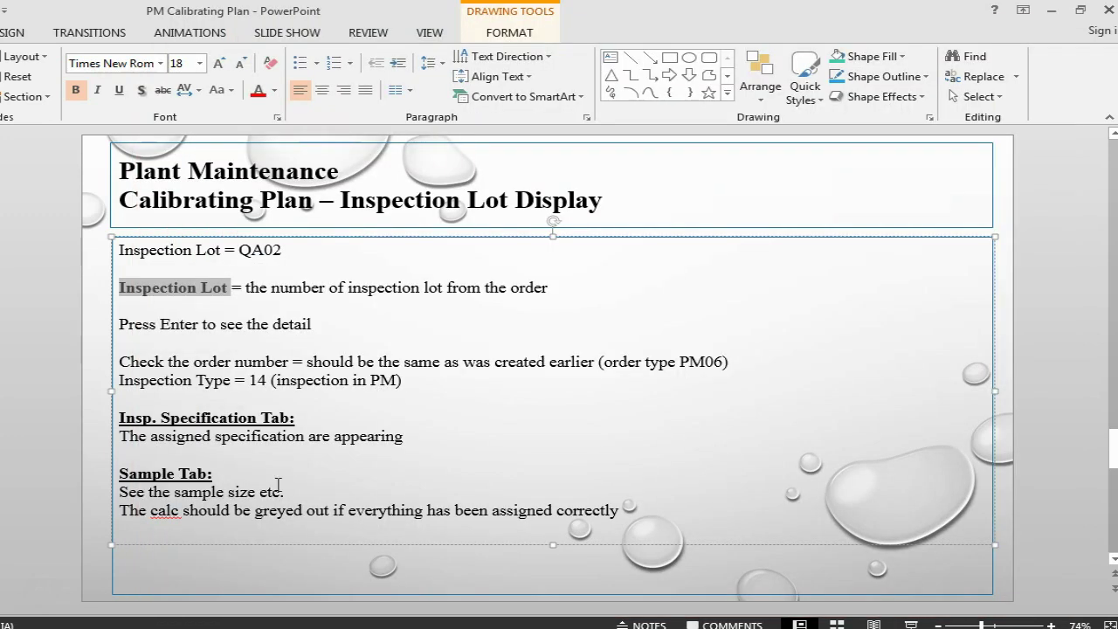
key("alt+Tab")
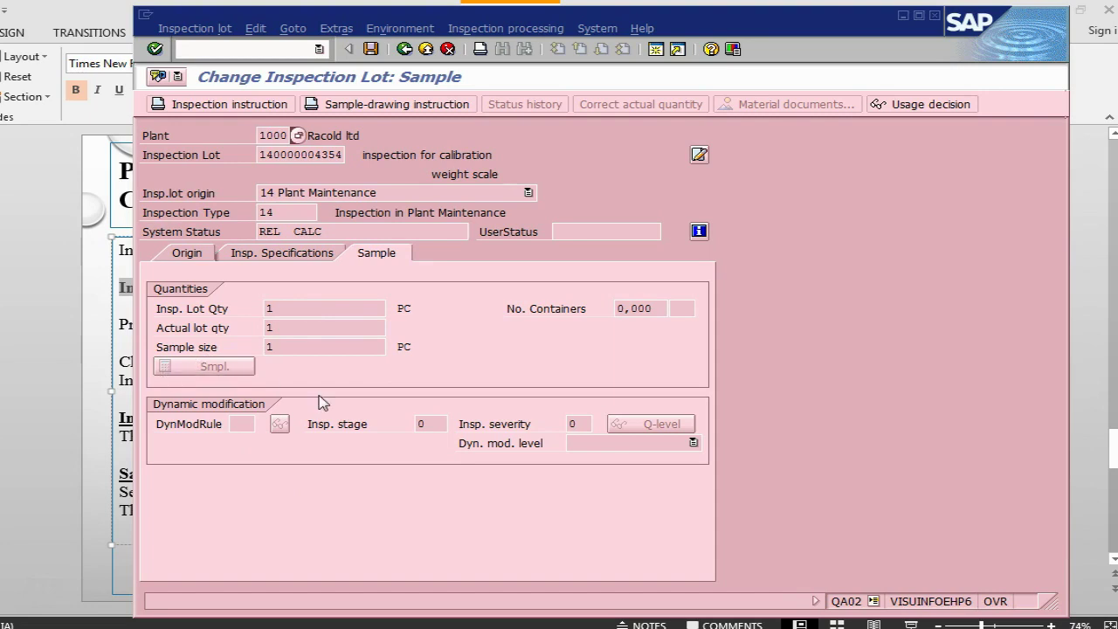
key("alt+Tab")
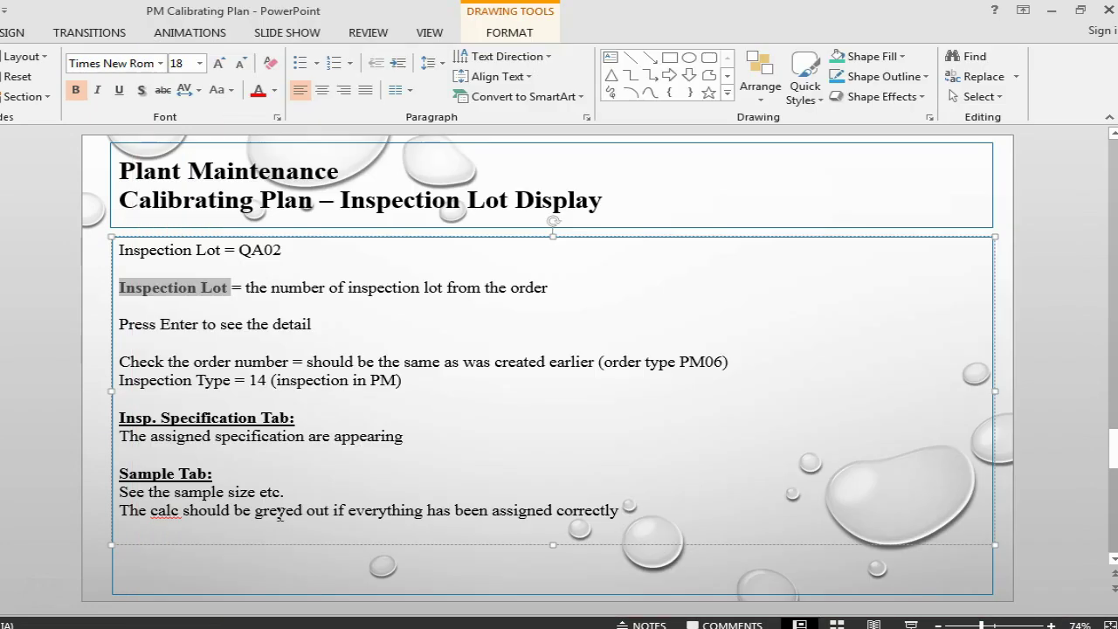
- Save the QA02 inspection lot changes and show the Inspection Lot Approve slide
left_click(153, 457)
scroll(153, 457, "down", 2)
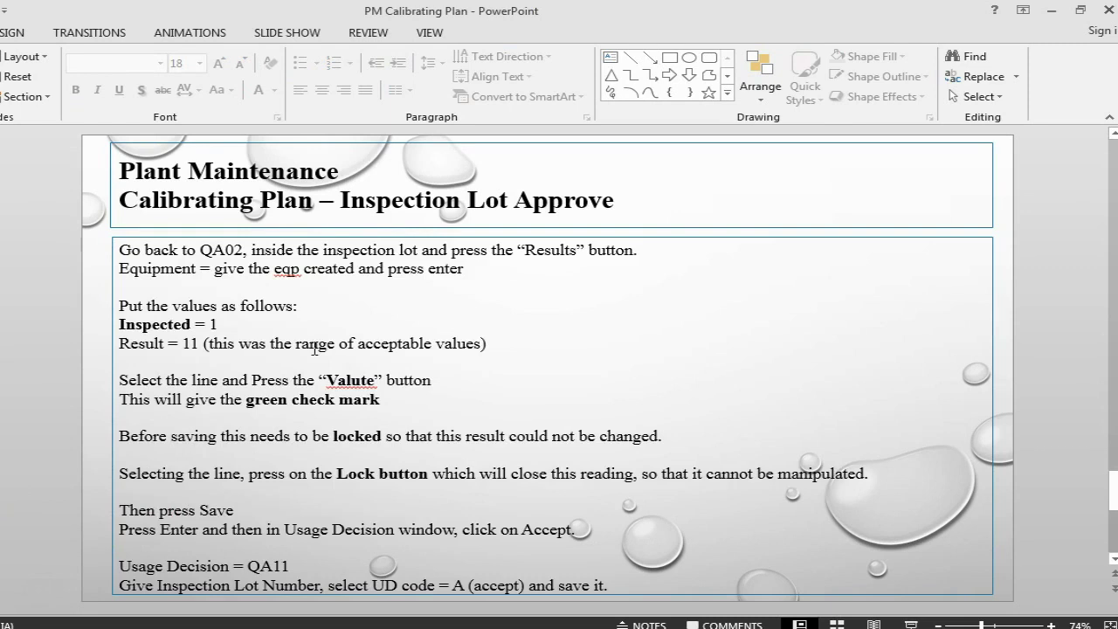
key("alt+Tab")
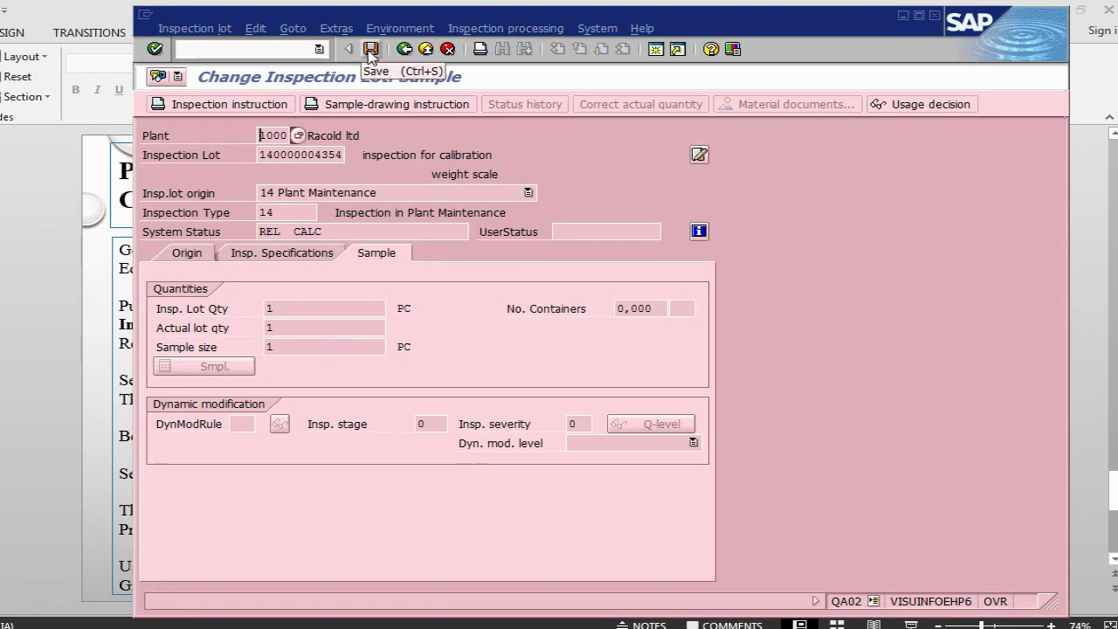
left_click(370, 50)
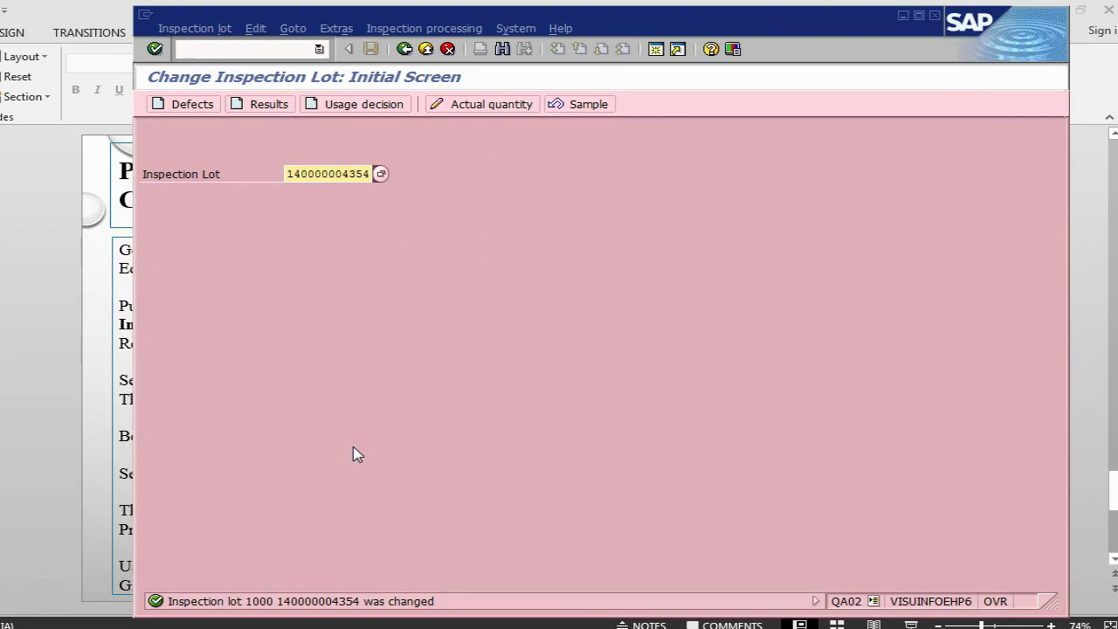
key("alt+Tab")
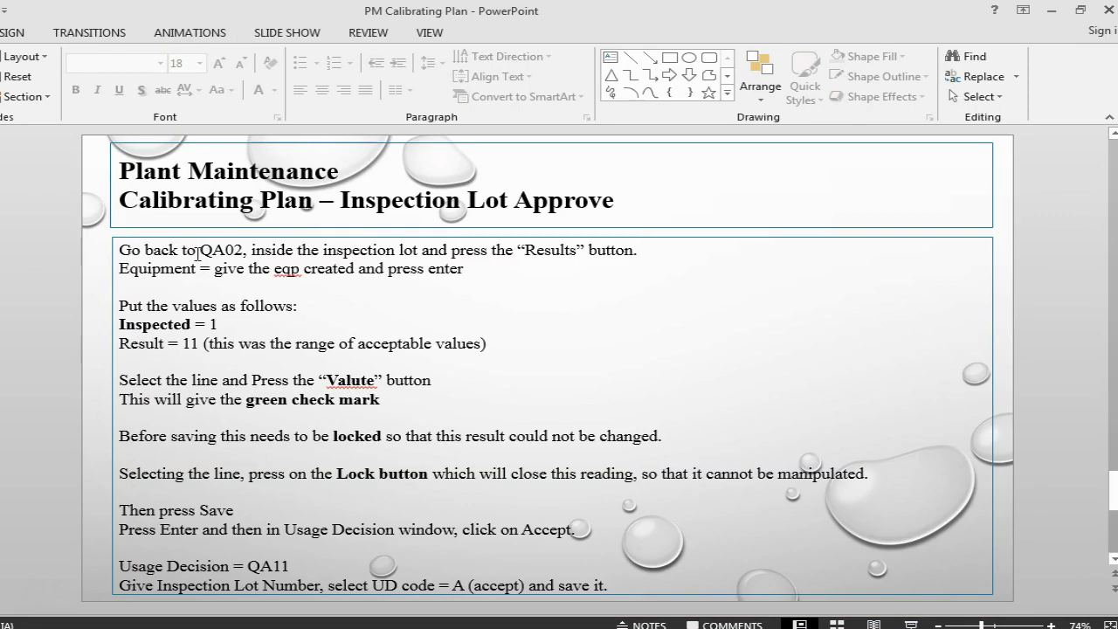
- Bold QA02, Equipment and Results in the slide instructions, then switch back to SAP
left_click_drag(200, 251, 243, 251)
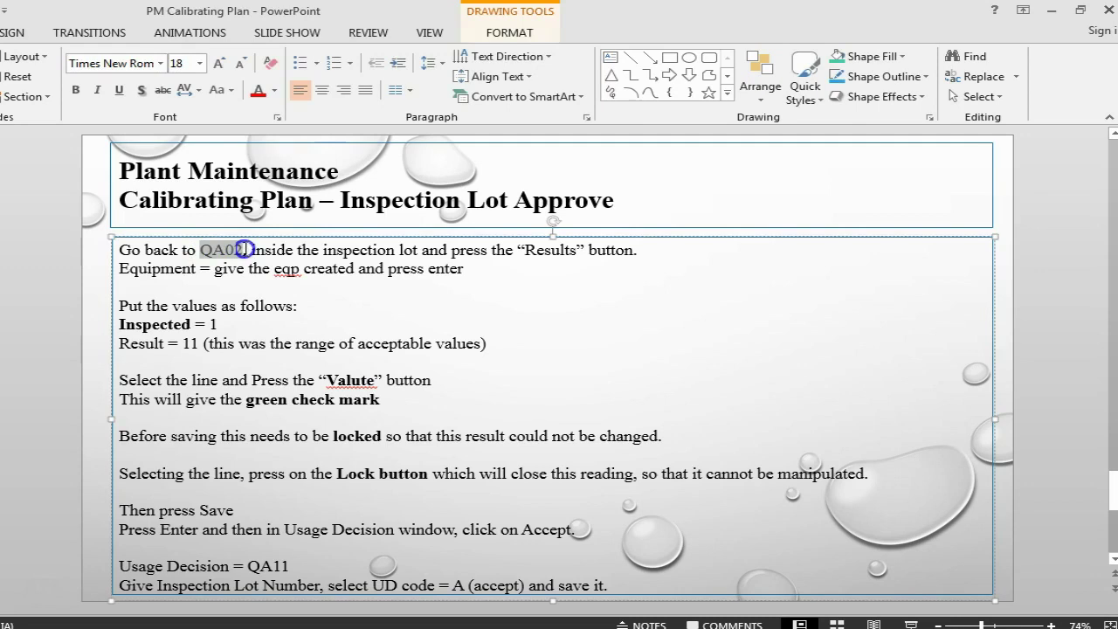
left_click(75, 90)
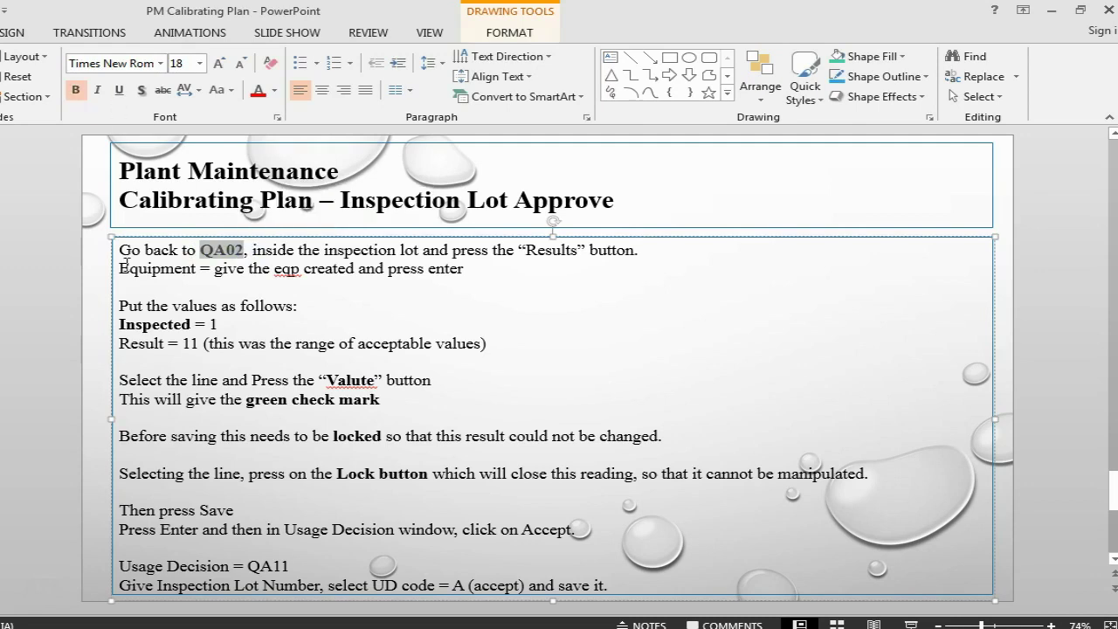
left_click_drag(119, 269, 202, 268)
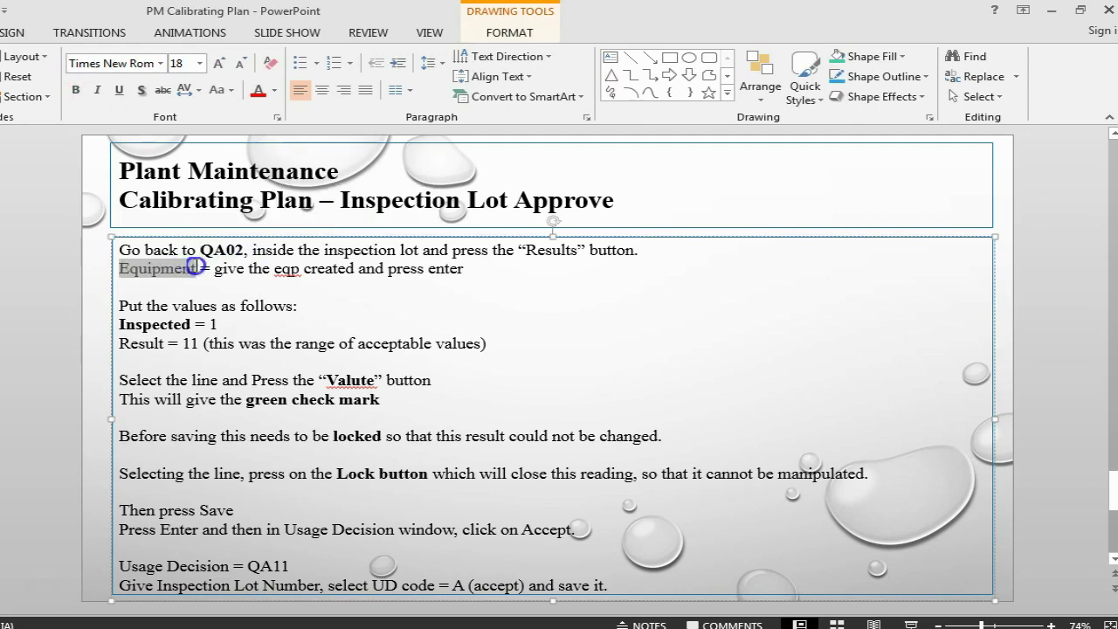
left_click(75, 90)
left_click_drag(528, 251, 580, 253)
left_click(75, 90)
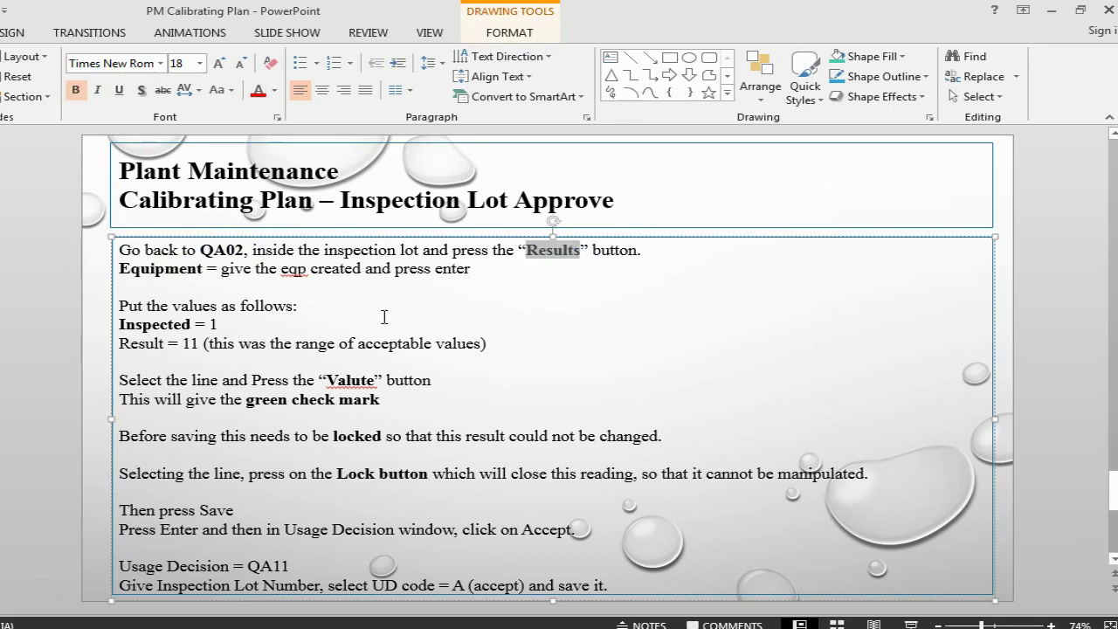
key("alt+Tab")
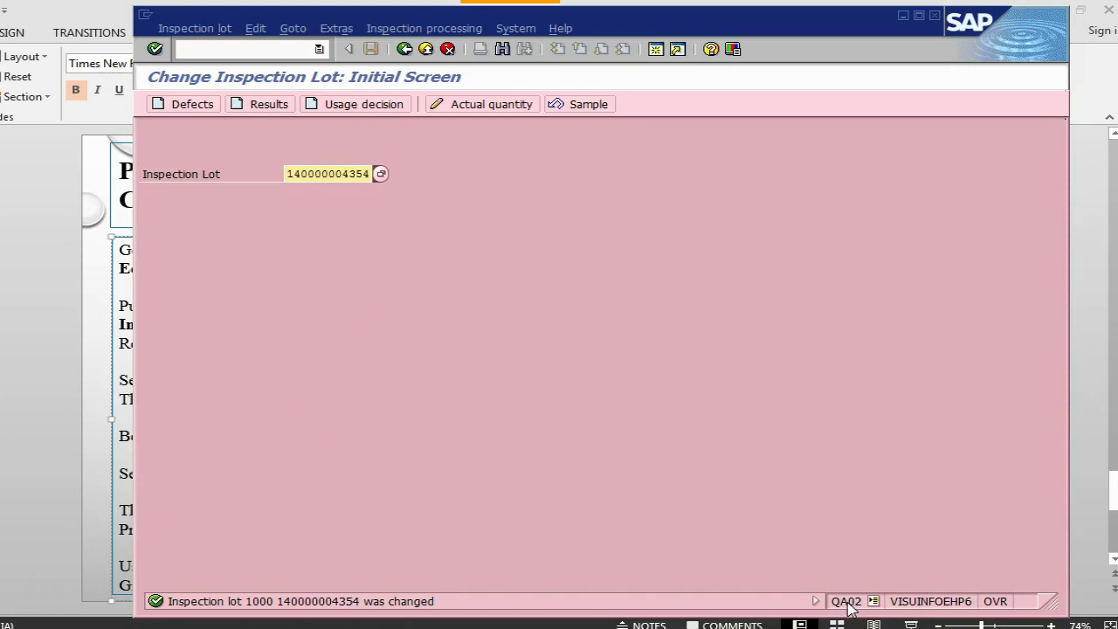
left_click(250, 104)
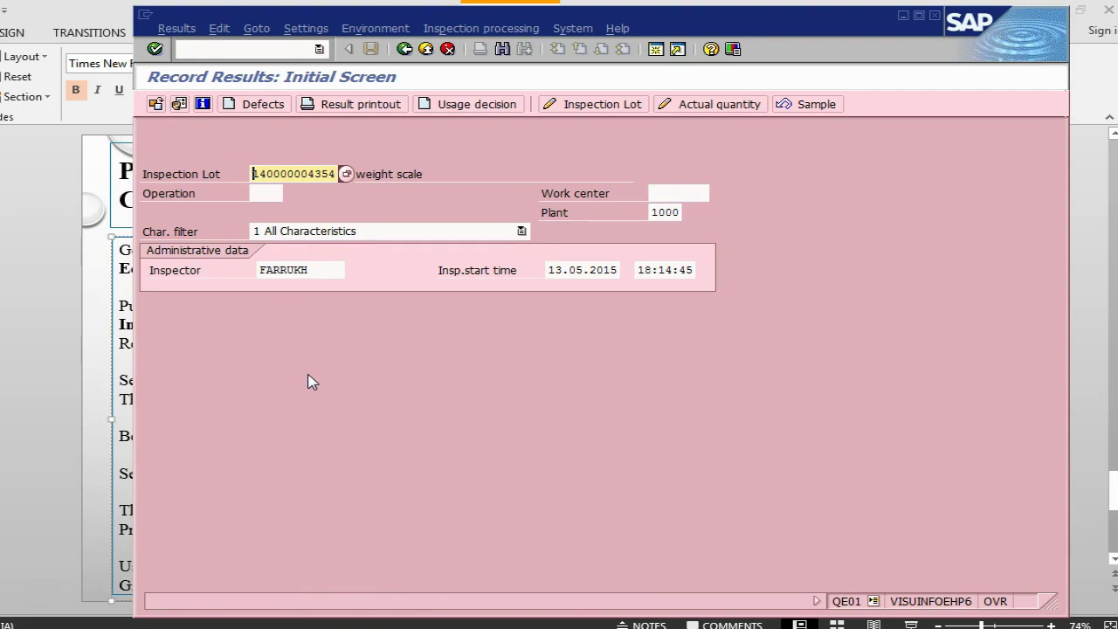
key("Return")
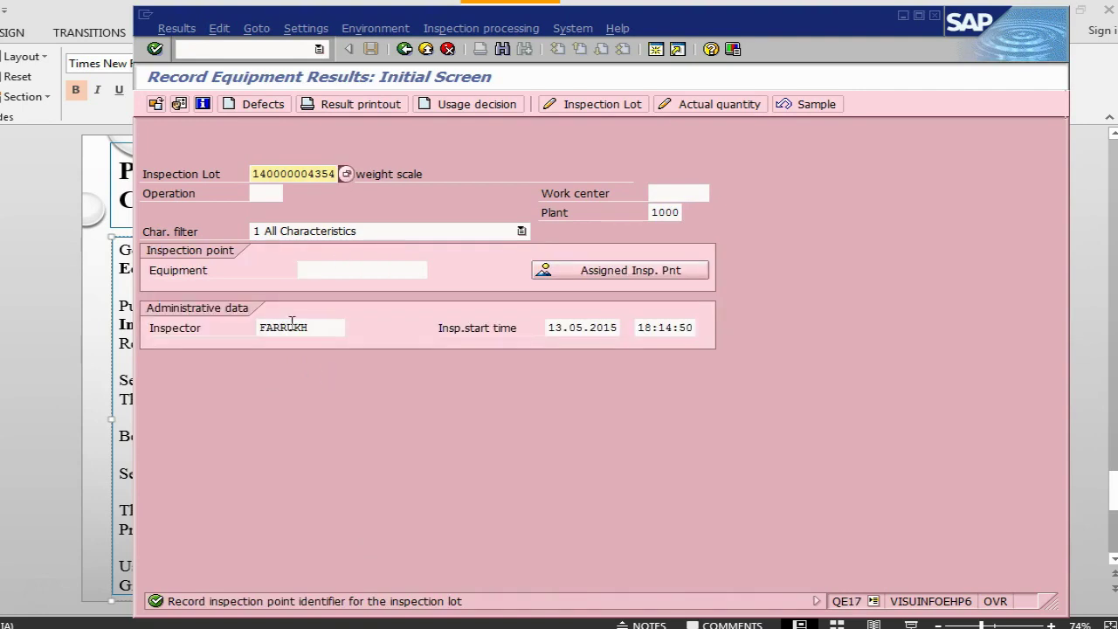
left_click(345, 270)
type("w")
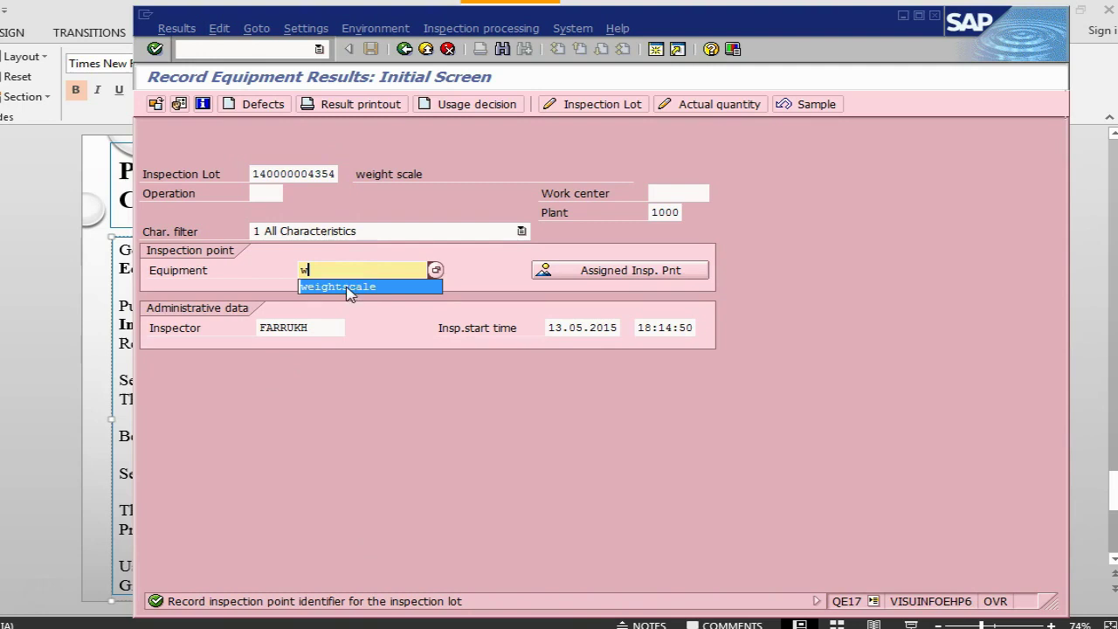
left_click(346, 287)
key("Return")
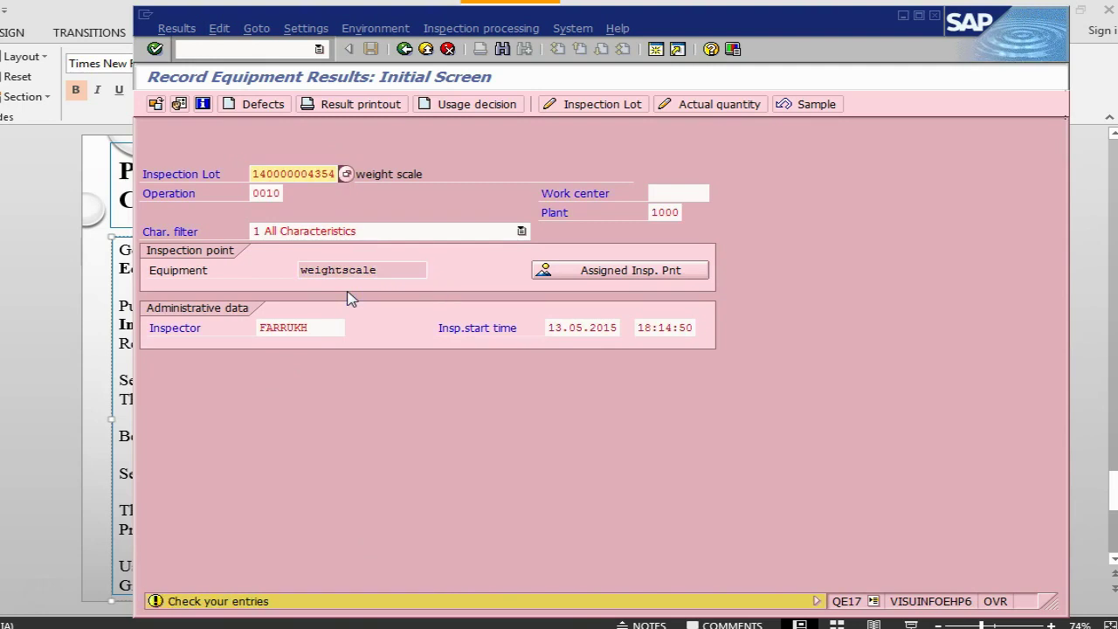
- Check the instruction slide, then proceed to the weight characteristic overview
key("alt+Tab")
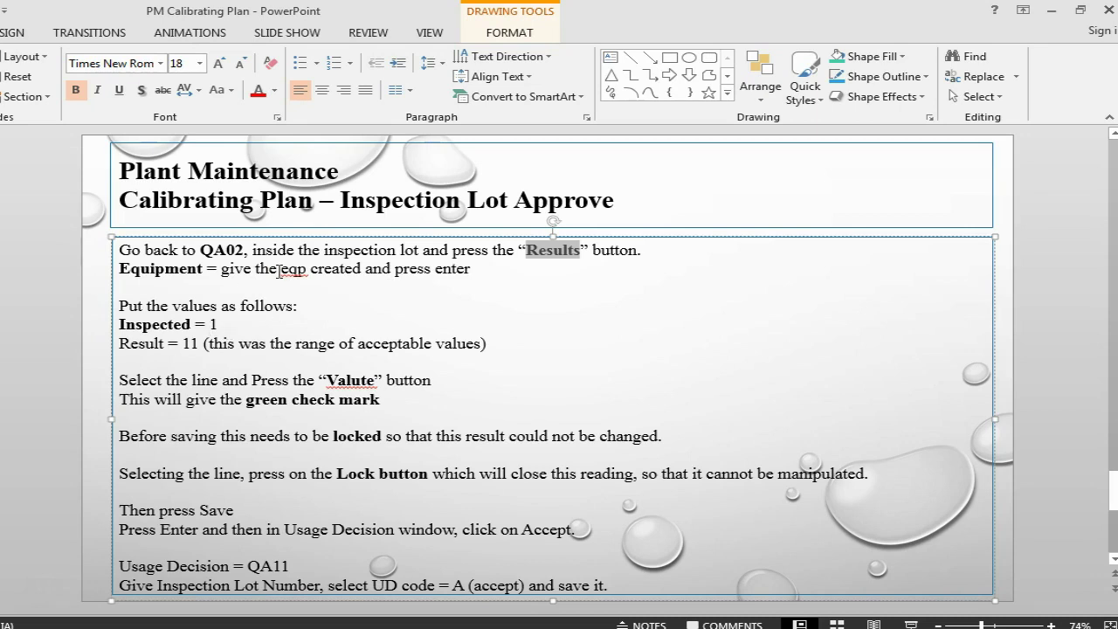
key("alt+Tab")
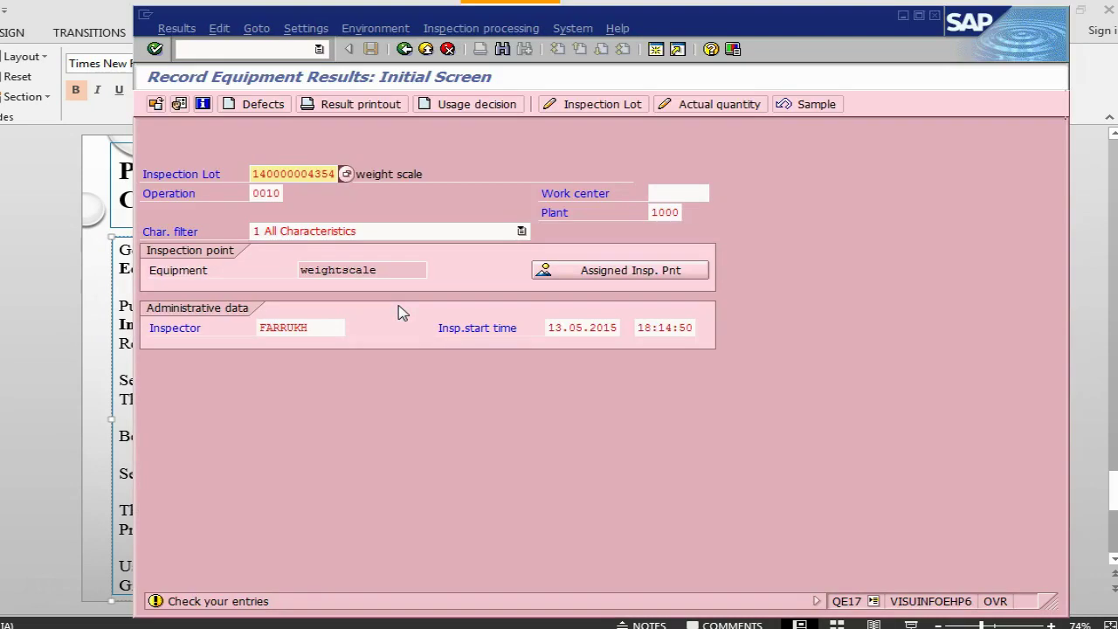
key("Return")
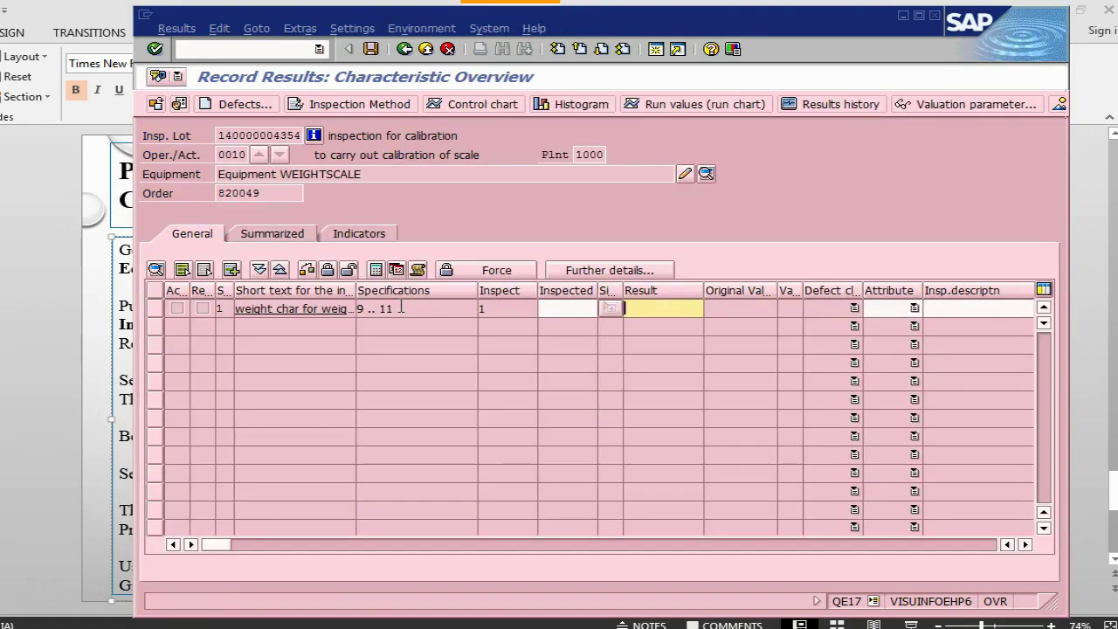
- Enter 1 inspected and result 11 for the weight characteristic, valuate it, then show the slide
key("alt+Tab")
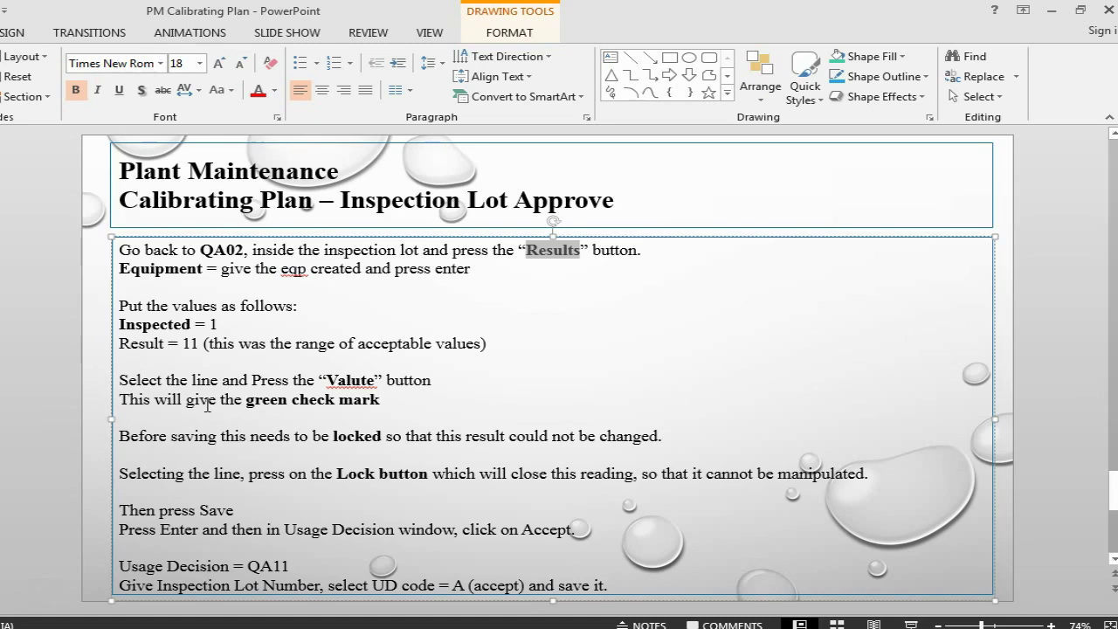
key("alt+Tab")
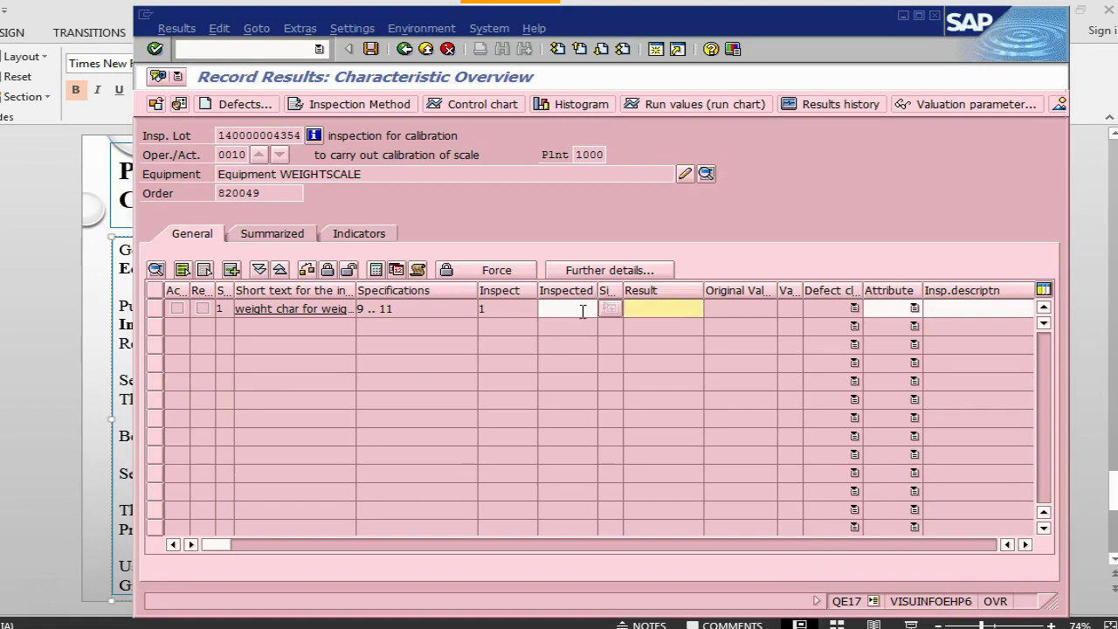
left_click(582, 311)
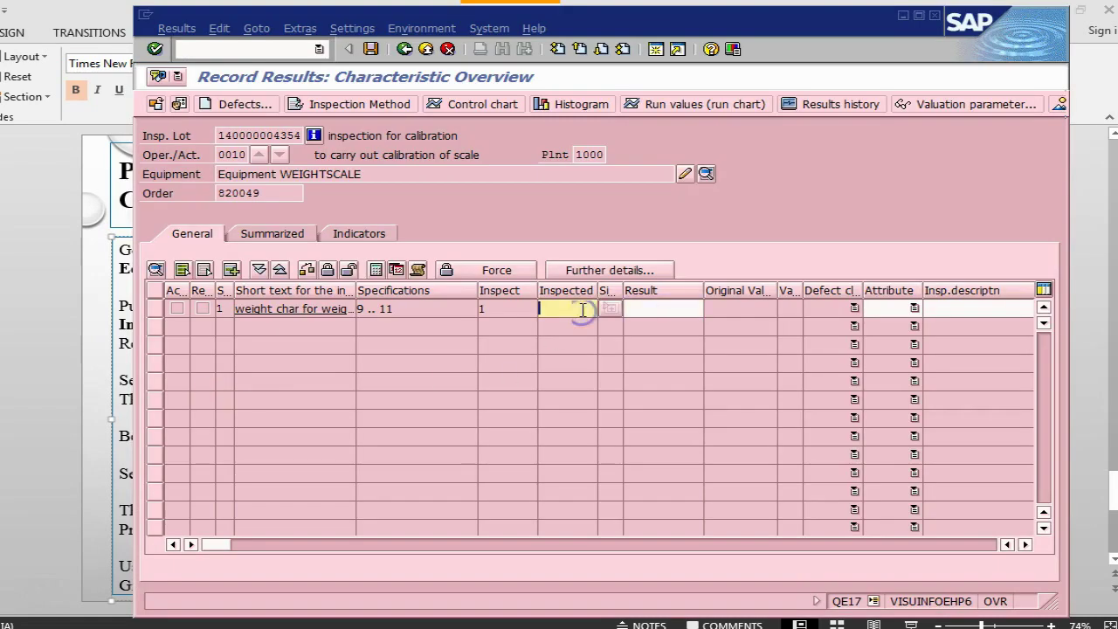
left_click(662, 308)
key("alt+Tab")
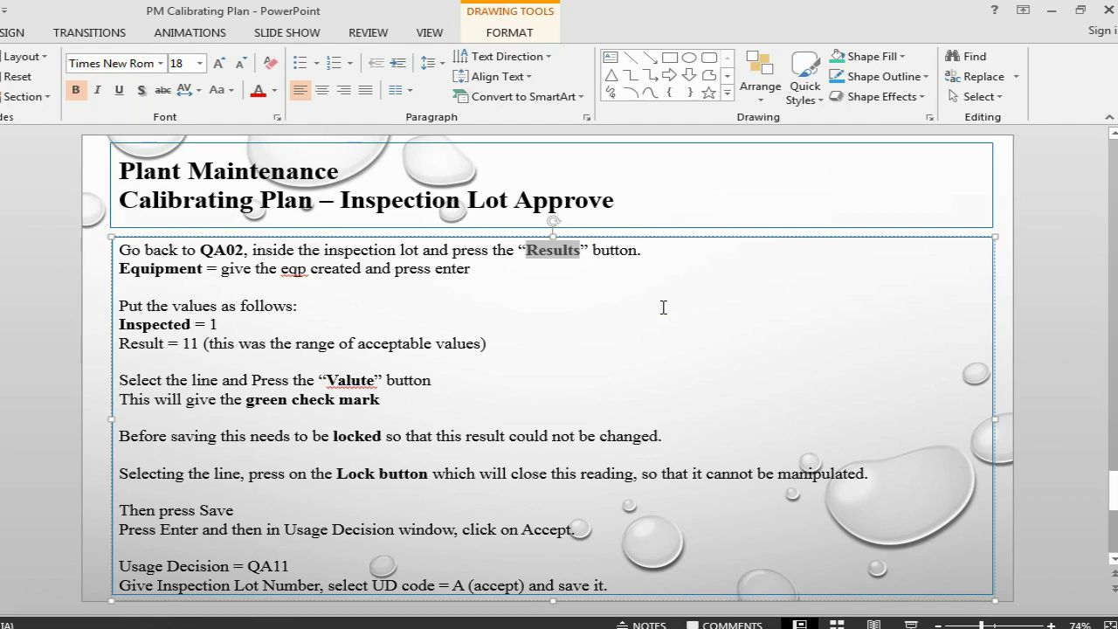
key("alt+Tab")
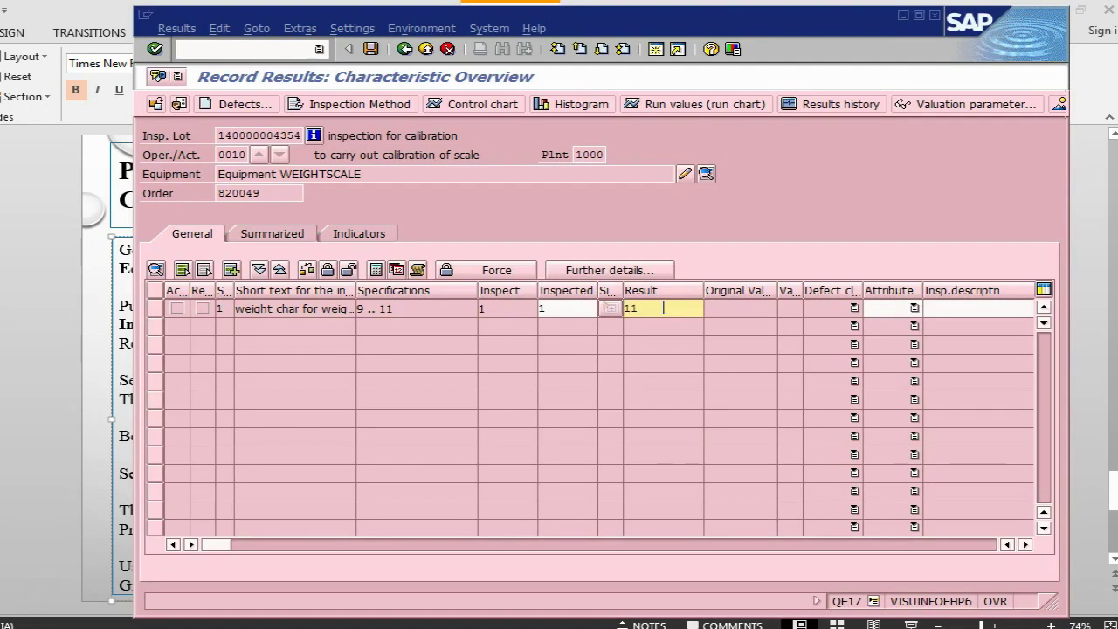
key("Return")
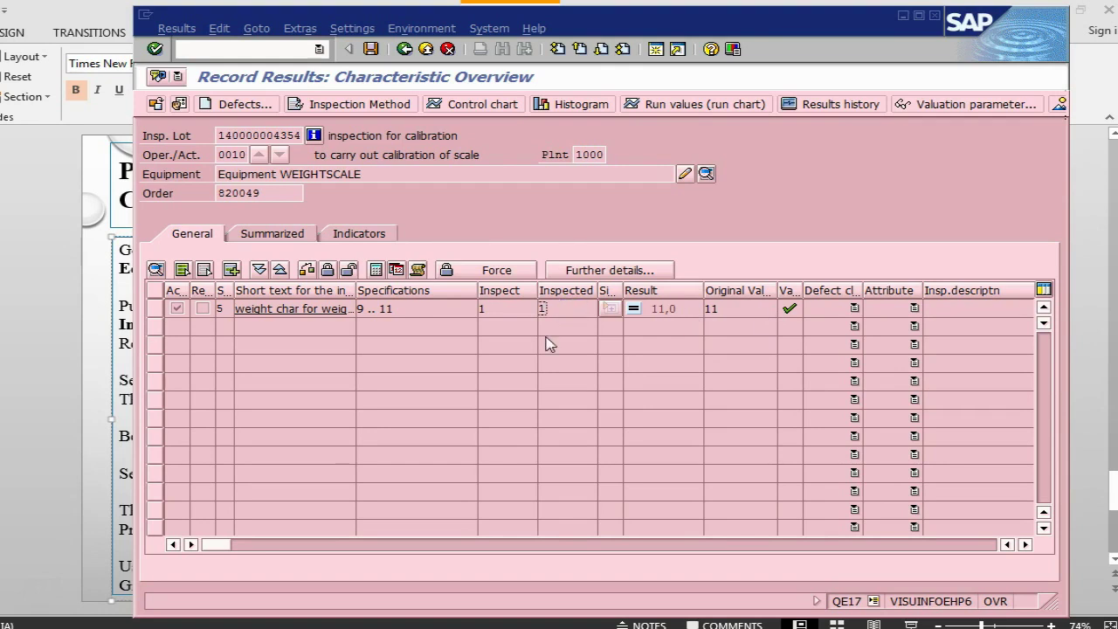
key("alt+Tab")
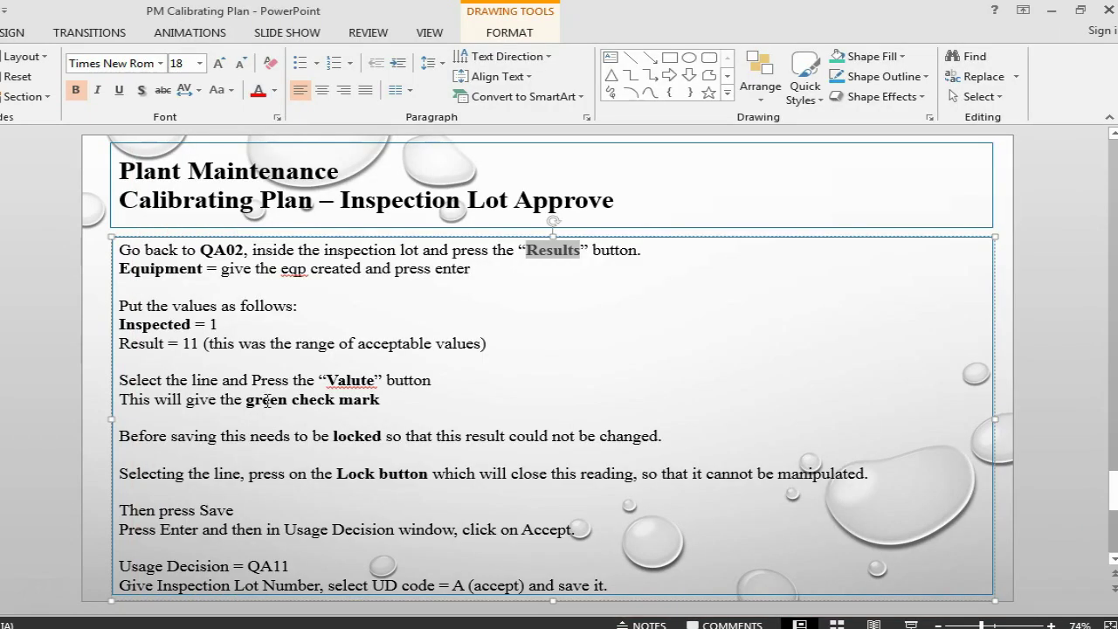
- Bold the word Result in the Inspection Lot Approve slide instructions
left_click_drag(167, 342, 119, 343)
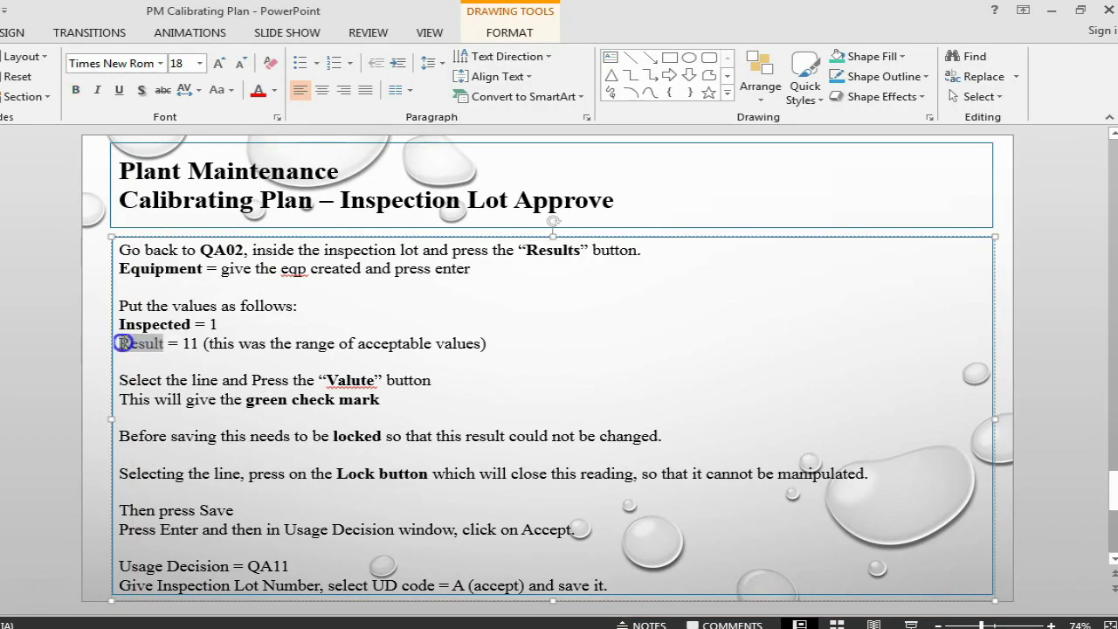
left_click(77, 91)
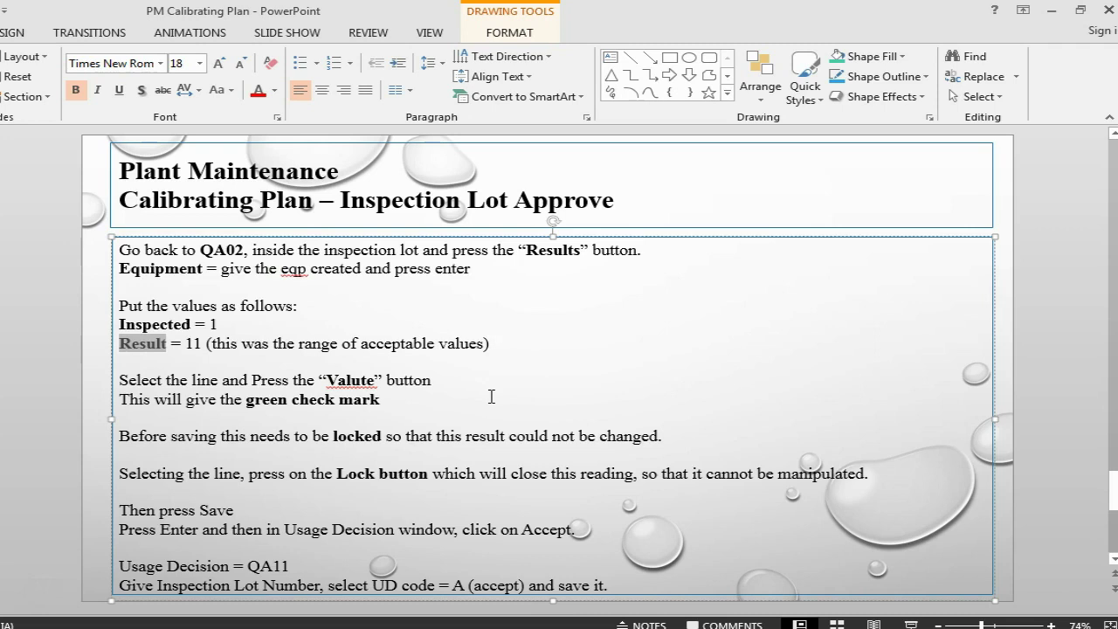
key("alt+Tab")
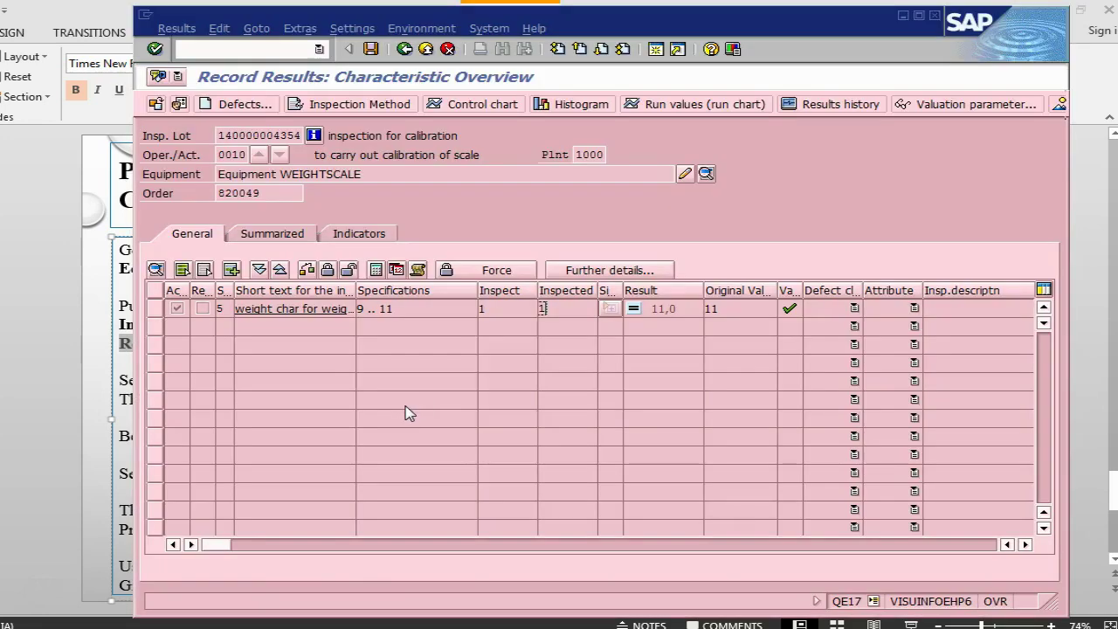
left_click(177, 308)
left_click(157, 308)
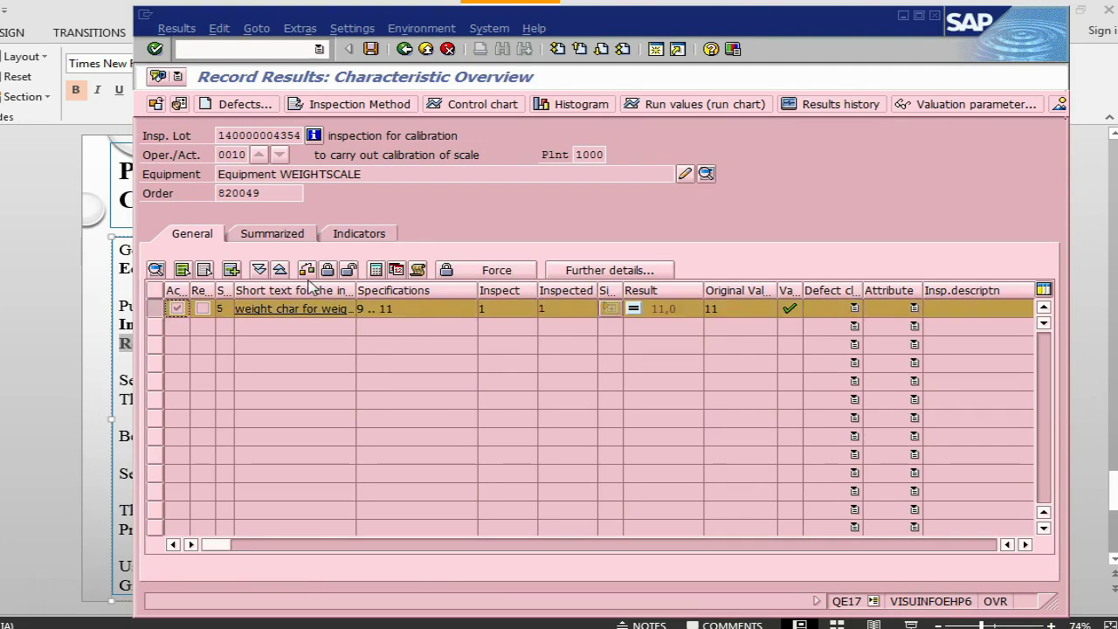
left_click(328, 270)
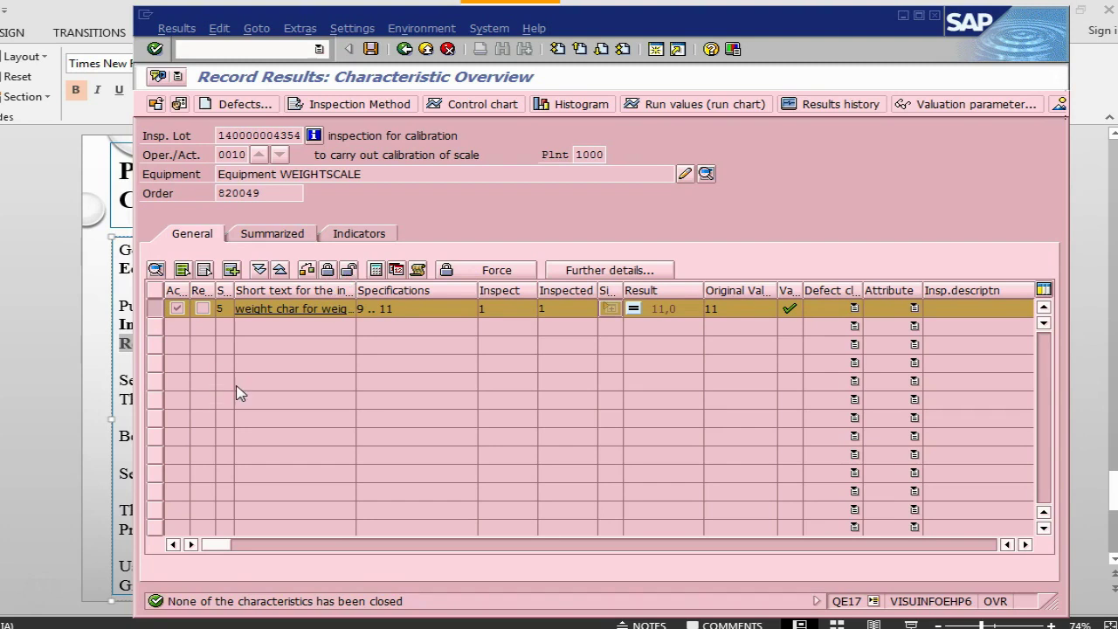
key("alt+Tab")
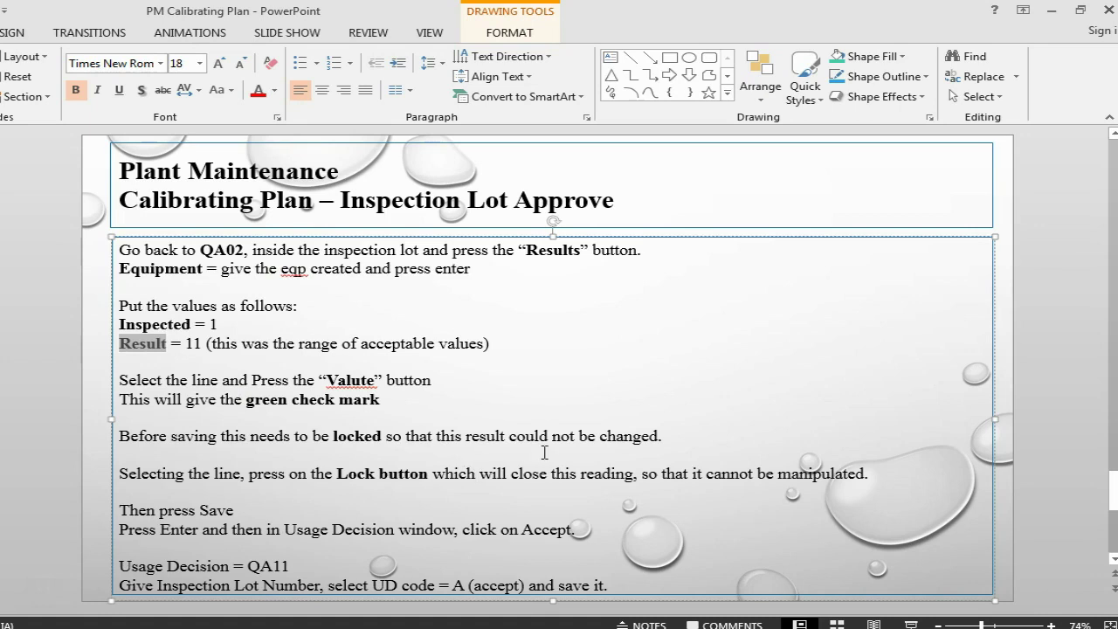
key("alt+Tab")
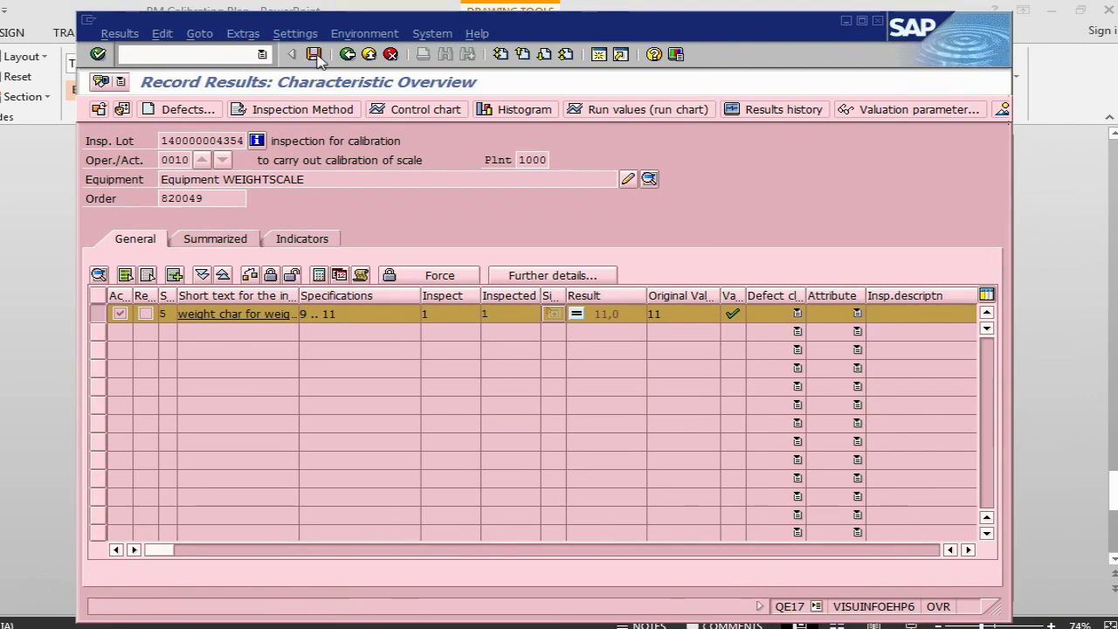
- Save the recorded results and valuate the WEIGHTSCALE inspection point with code A Usable
left_click(314, 55)
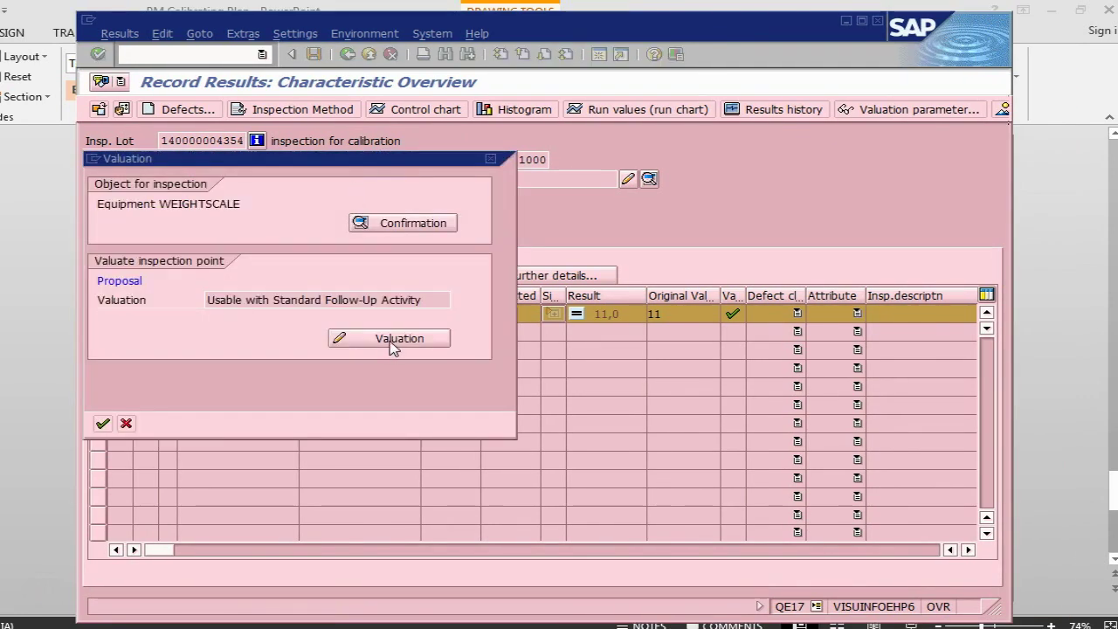
left_click(489, 360)
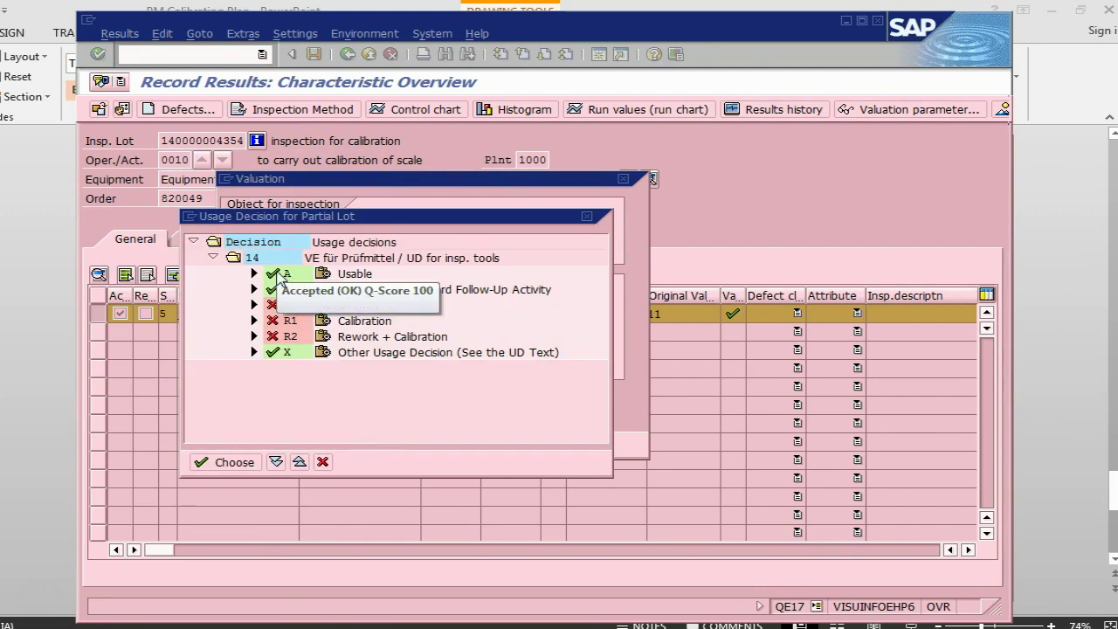
left_click(278, 276)
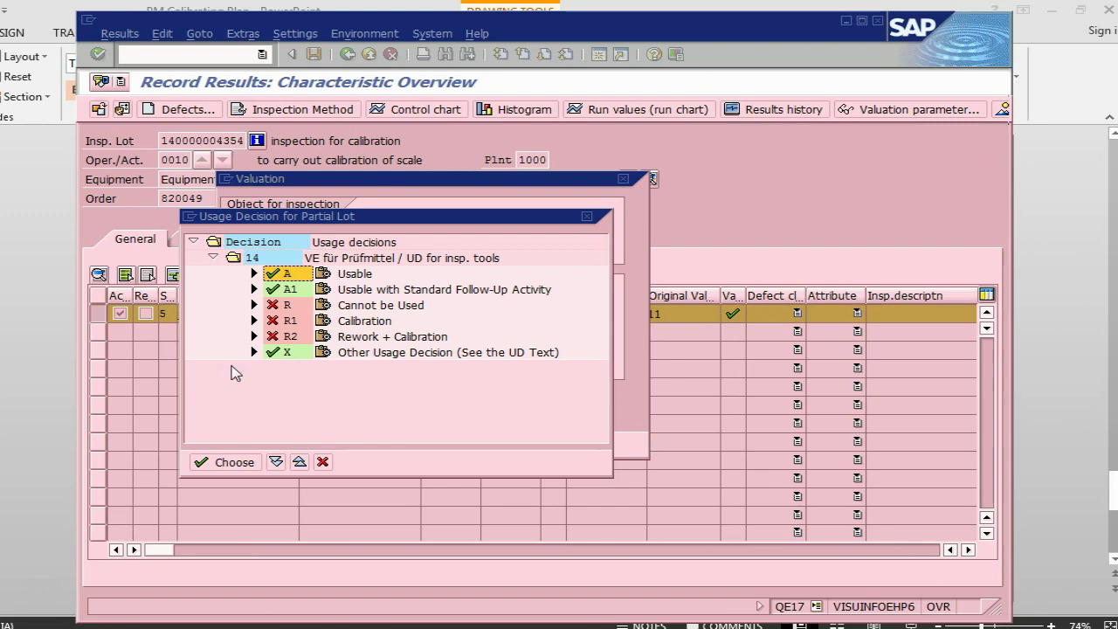
left_click(203, 463)
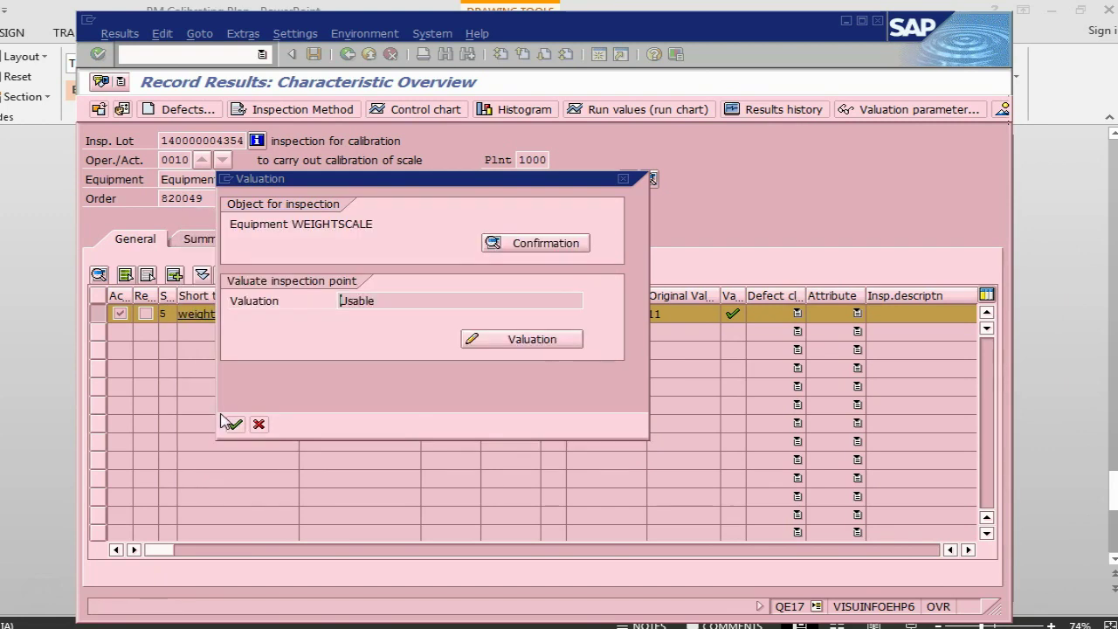
left_click(245, 428)
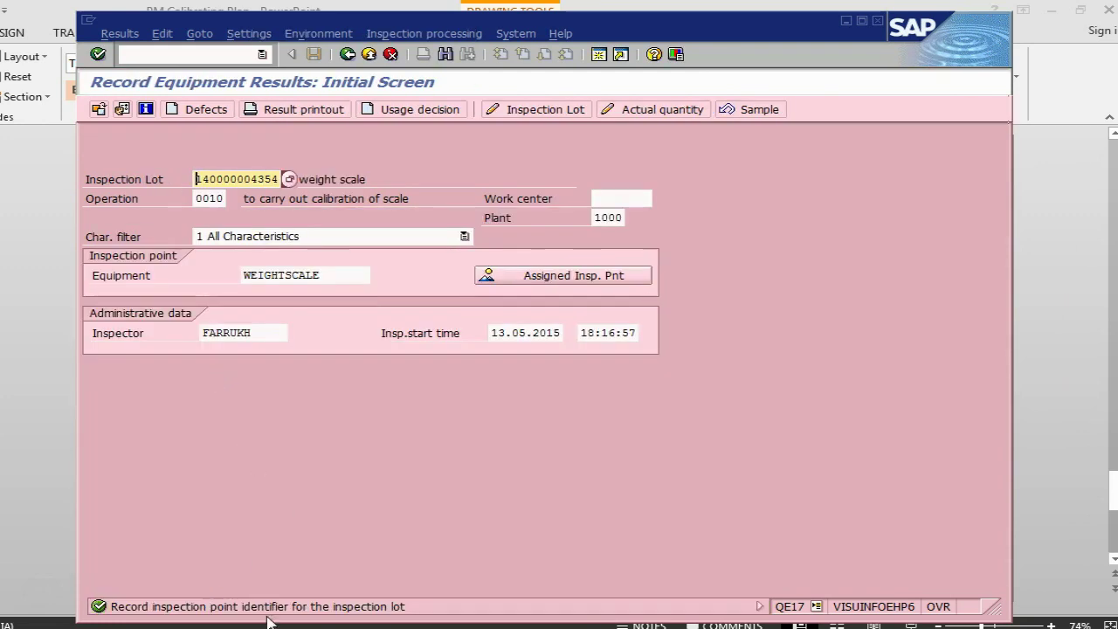
- Bold 'Usage Decision' and 'Save' in the slide's instructions, then return to SAP
key("alt+Tab")
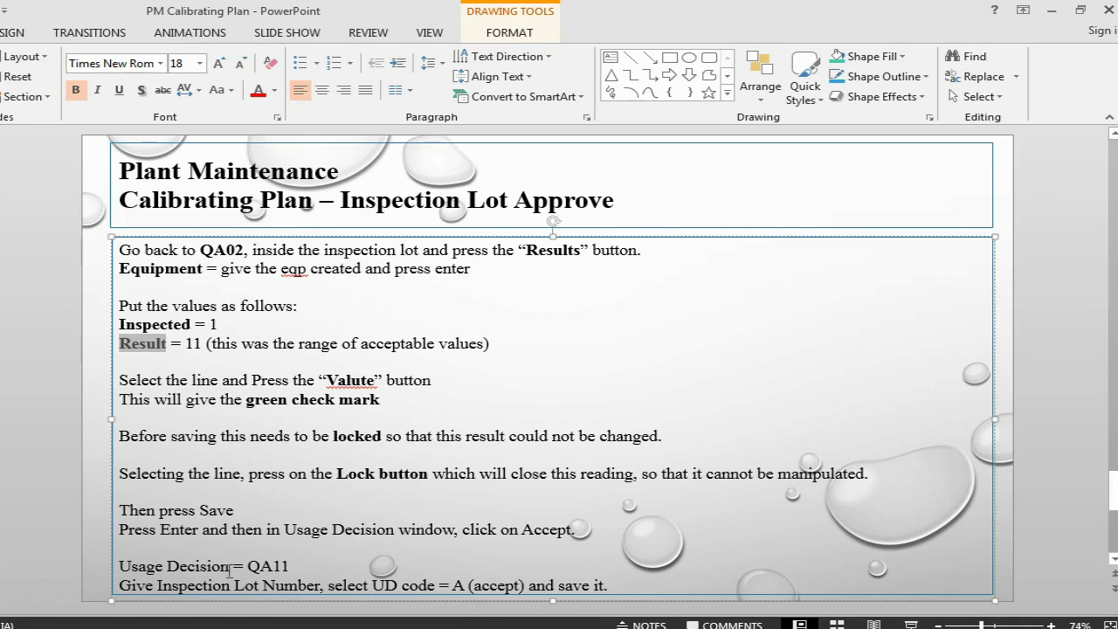
left_click_drag(230, 570, 120, 566)
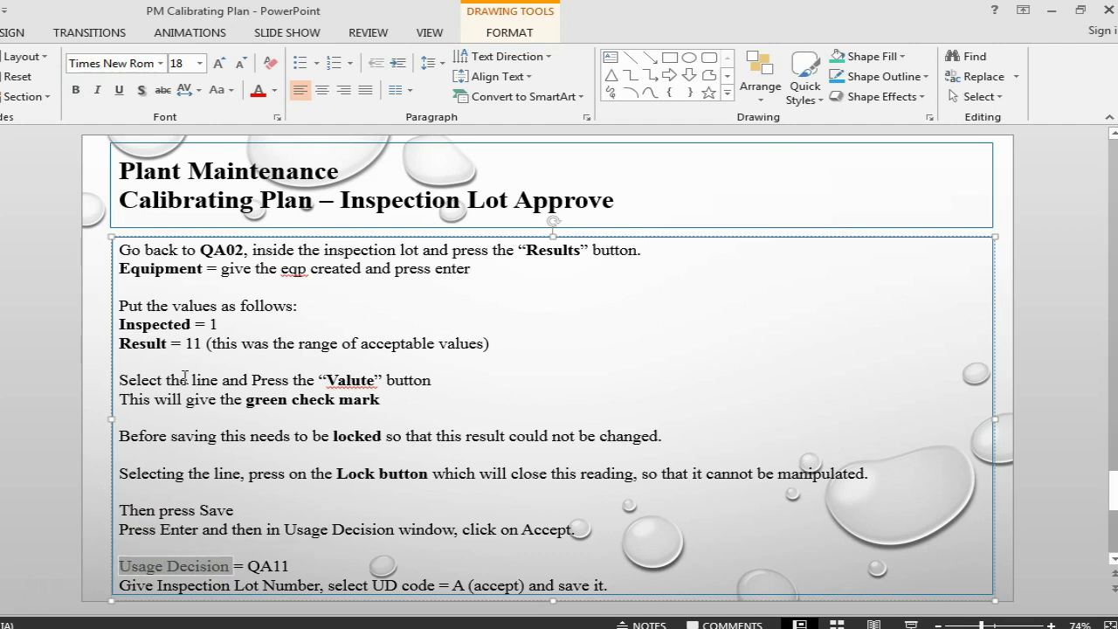
left_click(76, 90)
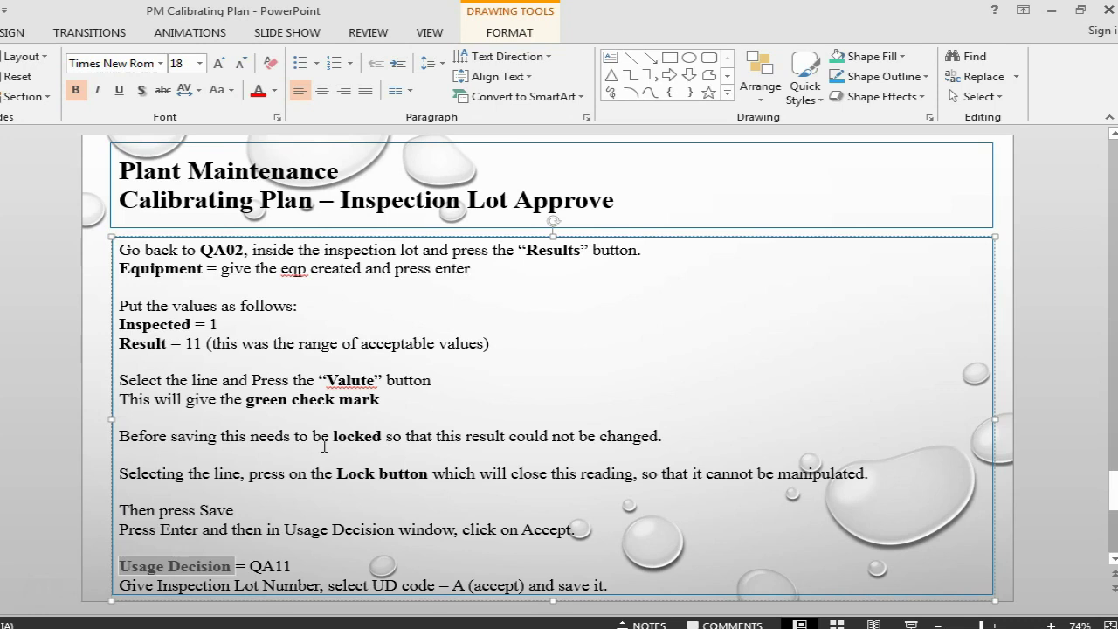
double_click(210, 510)
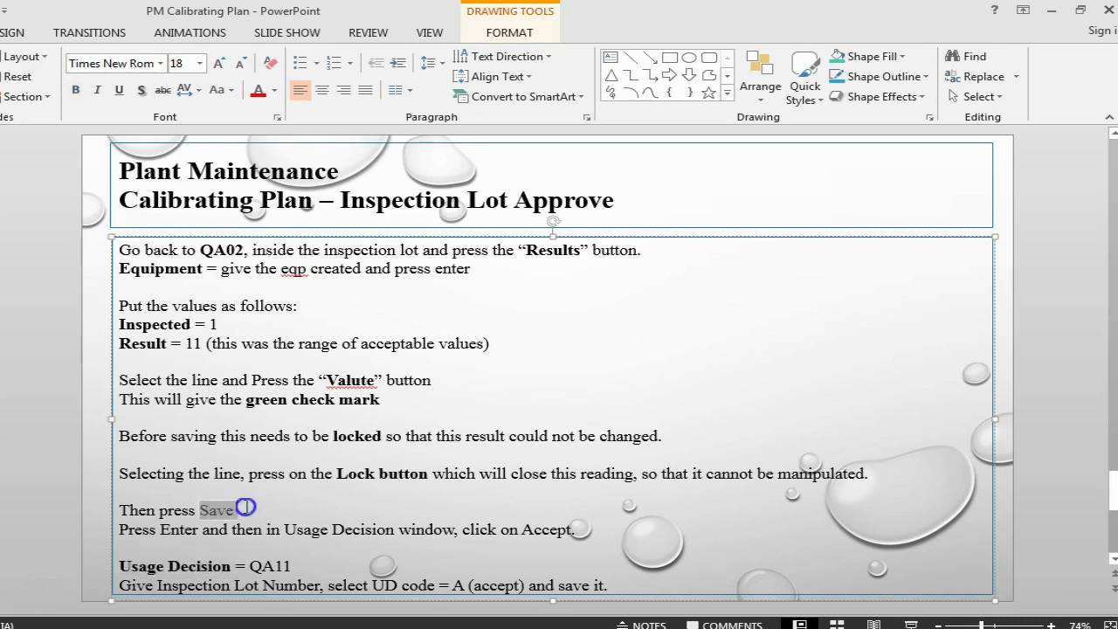
left_click(76, 93)
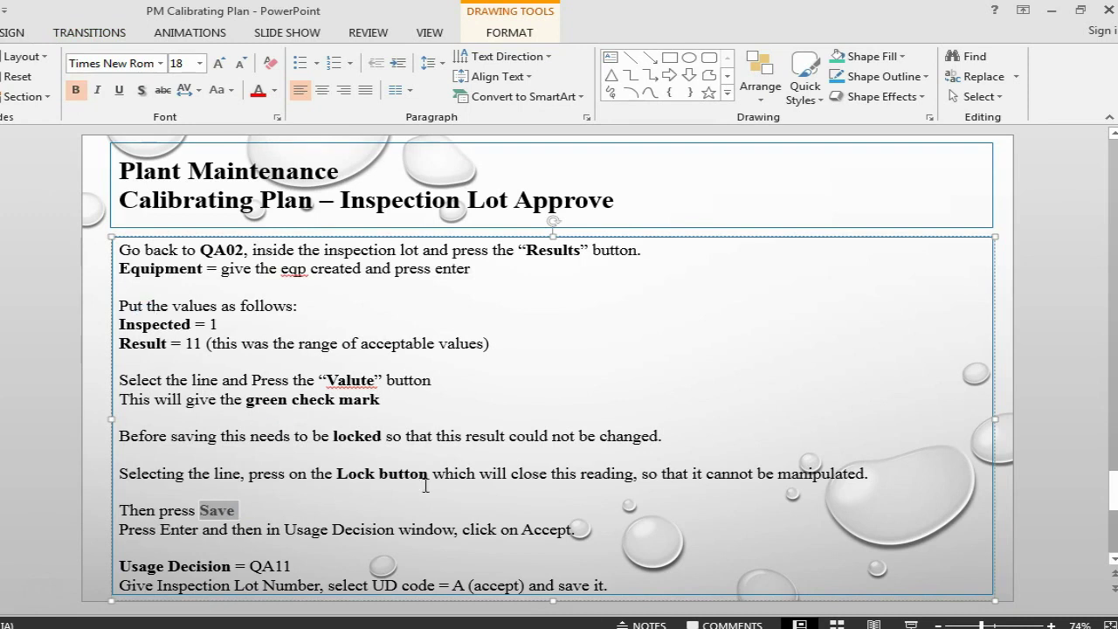
key("alt+Tab")
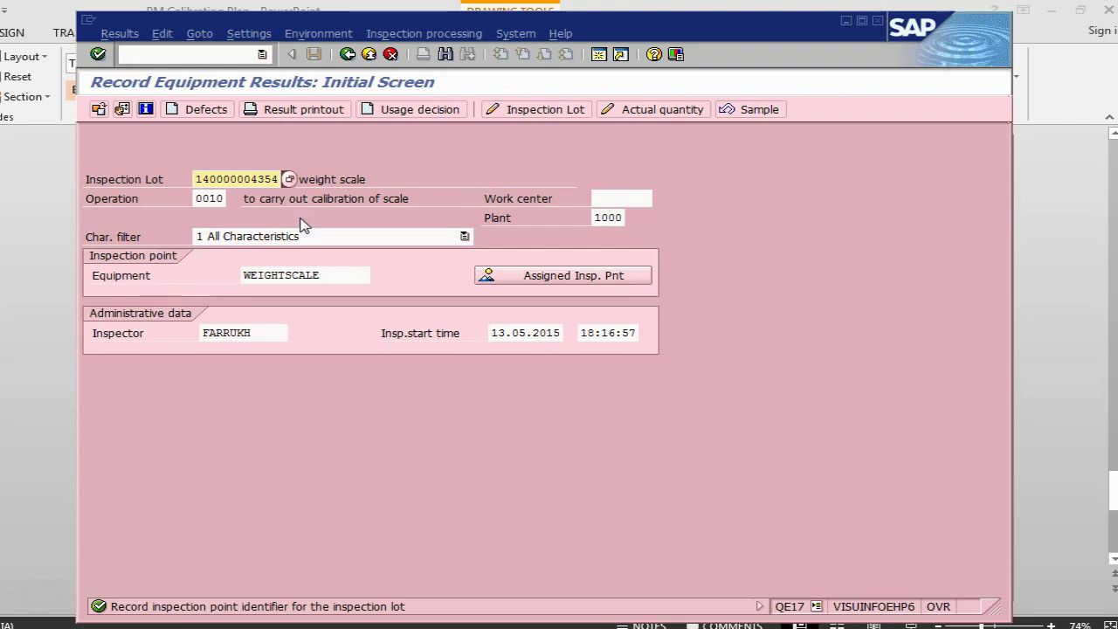
- Begin a transaction code, browse the Results menu without choosing, then reselect the command field
left_click(152, 54)
type("/nqa11")
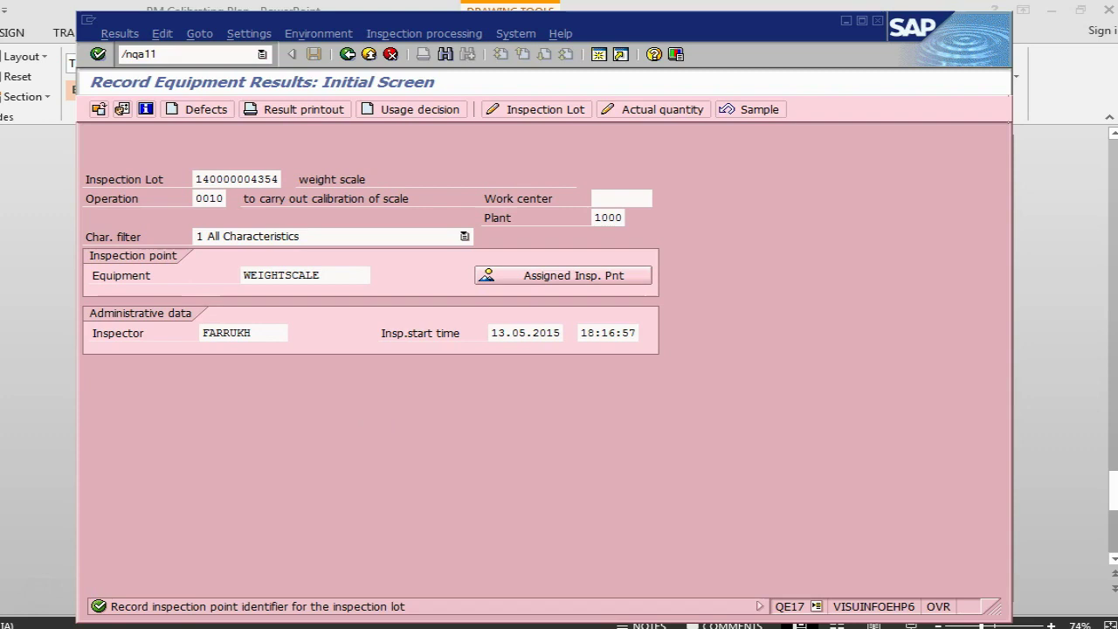
left_click(118, 35)
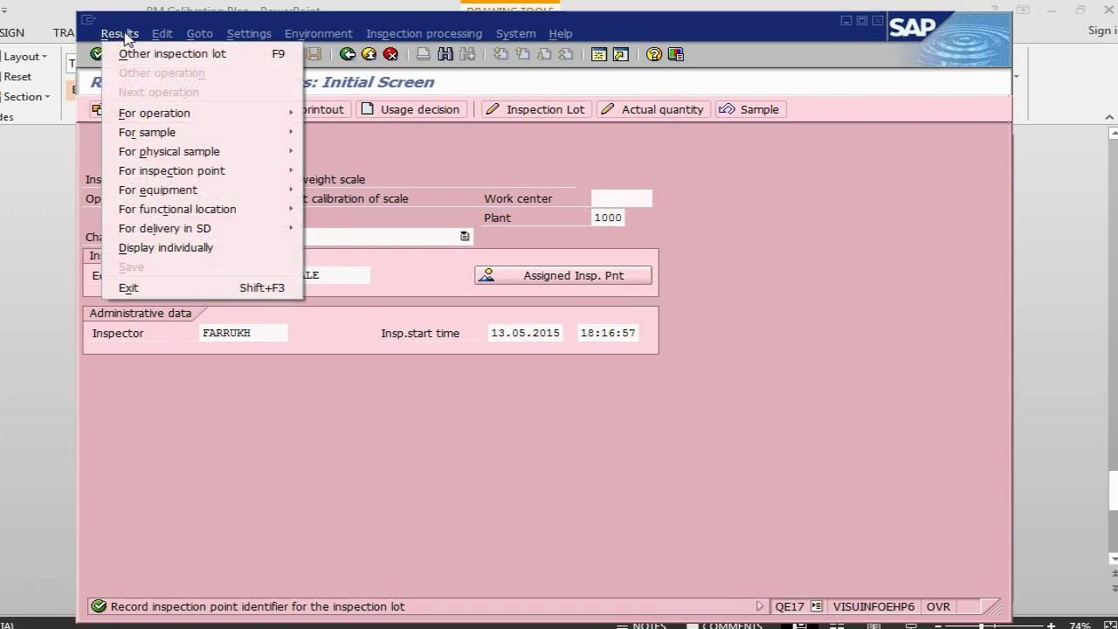
left_click(271, 476)
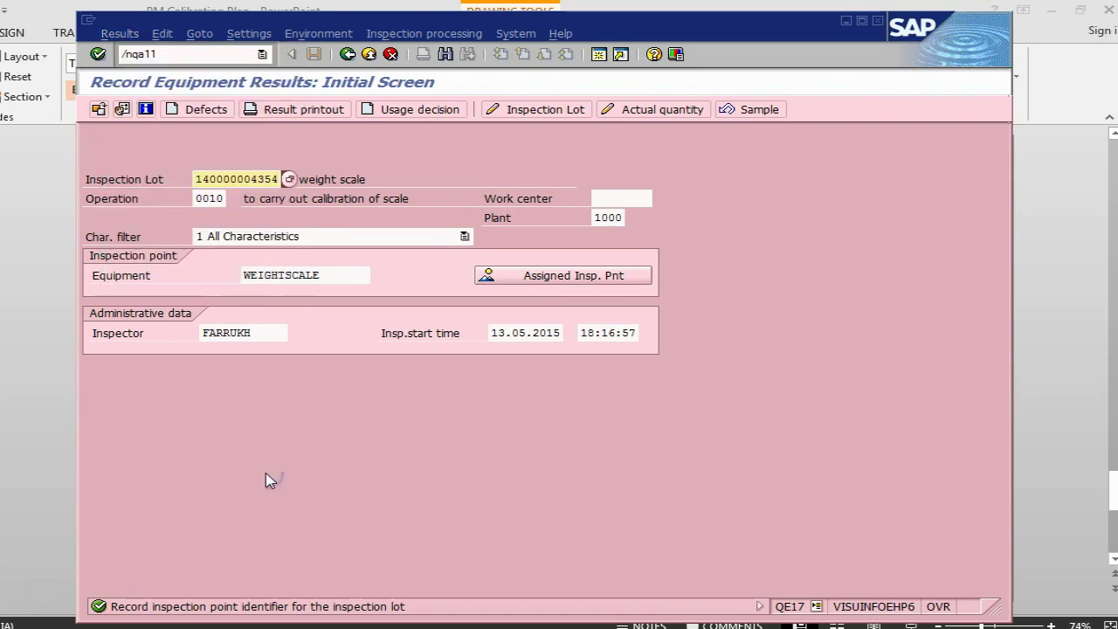
left_click(191, 54)
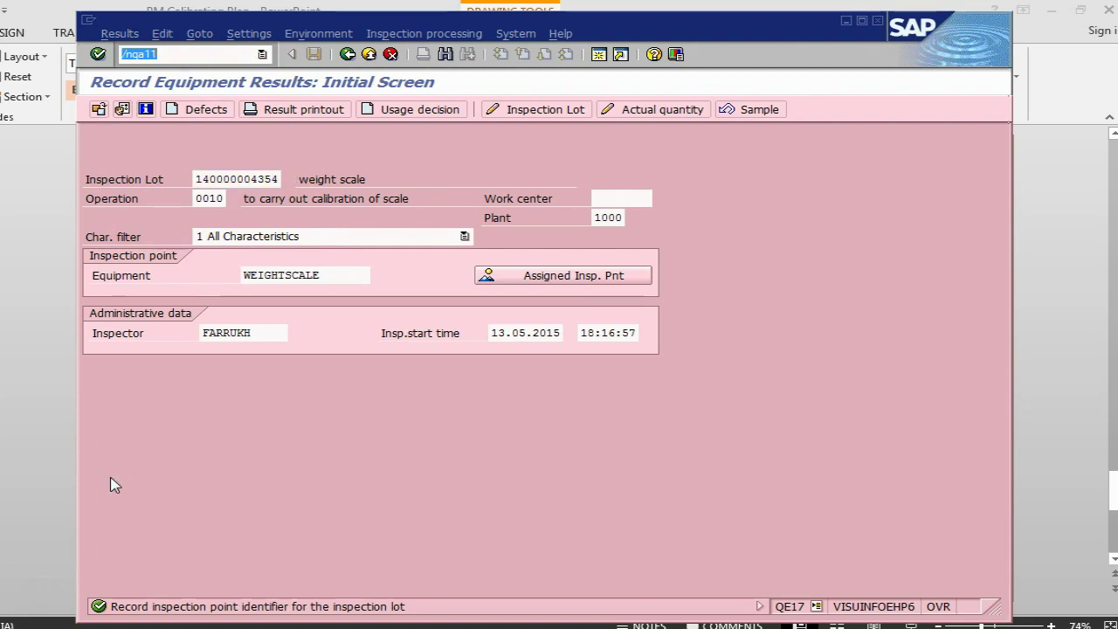
- Open the lot's results and view the characteristic overview showing result 11,0 accepted
key("F3")
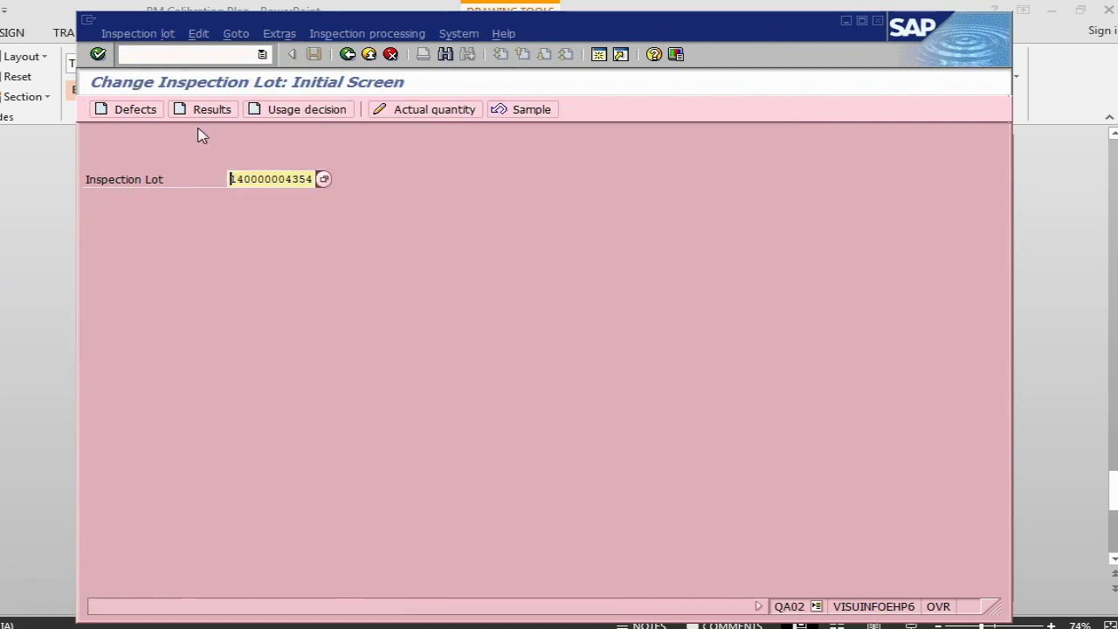
left_click(202, 115)
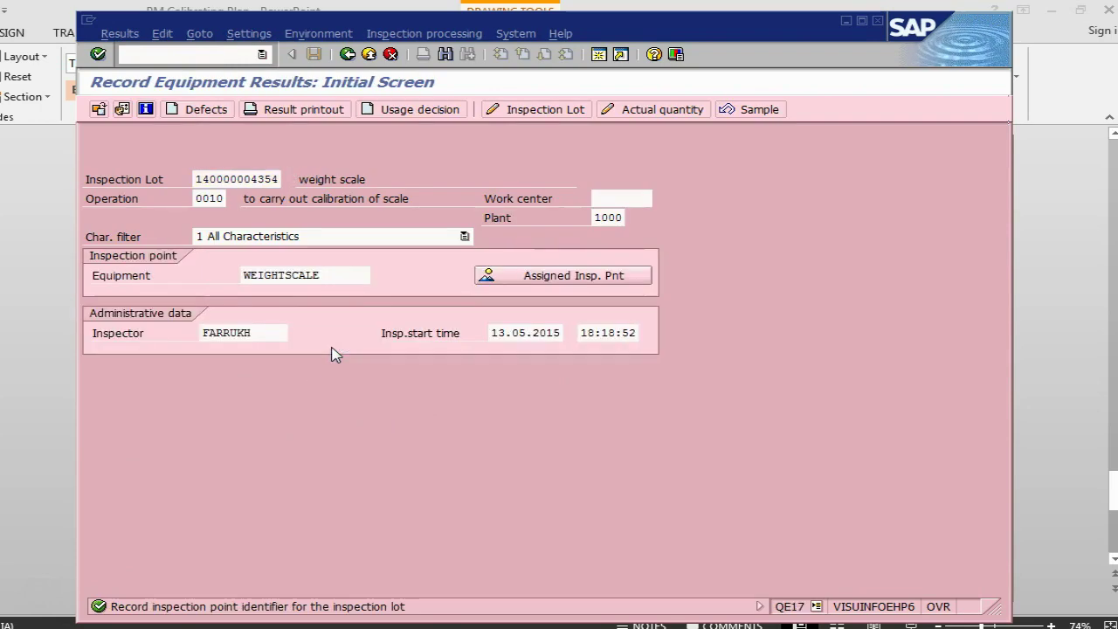
key("Return")
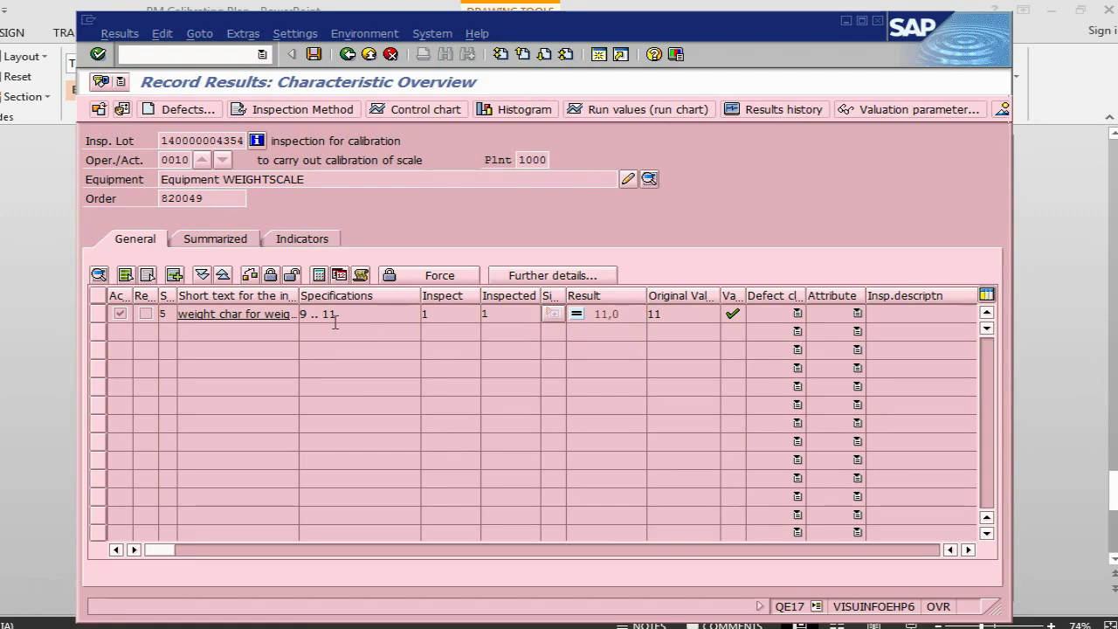
- Leave the characteristic overview and open the quality notifications selection with /nqm11
left_click(347, 55)
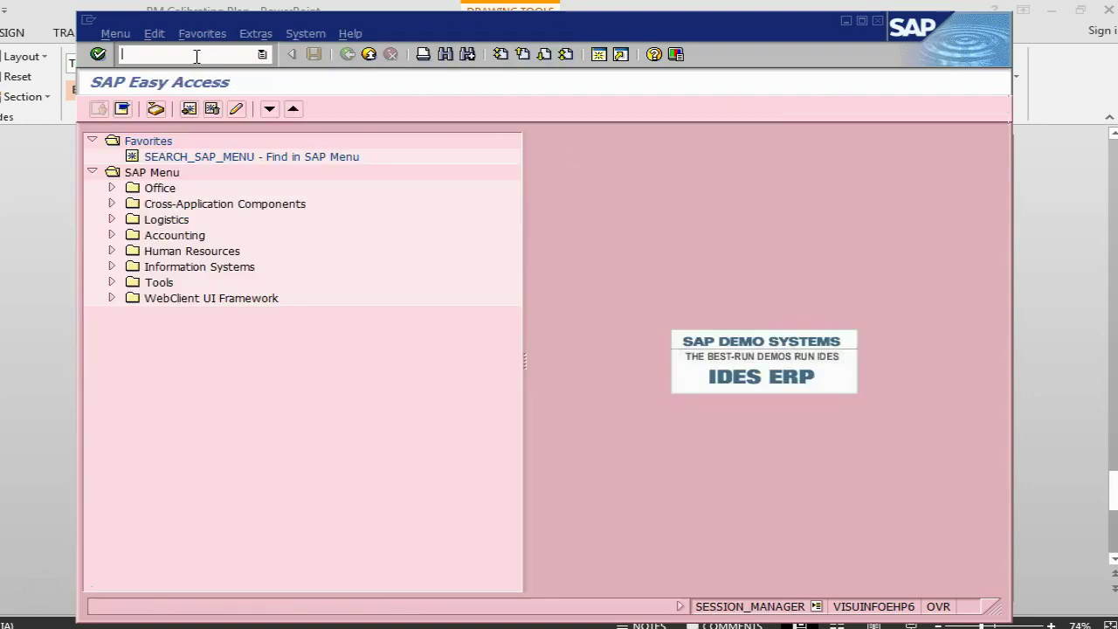
type("/nqm11")
key("Return")
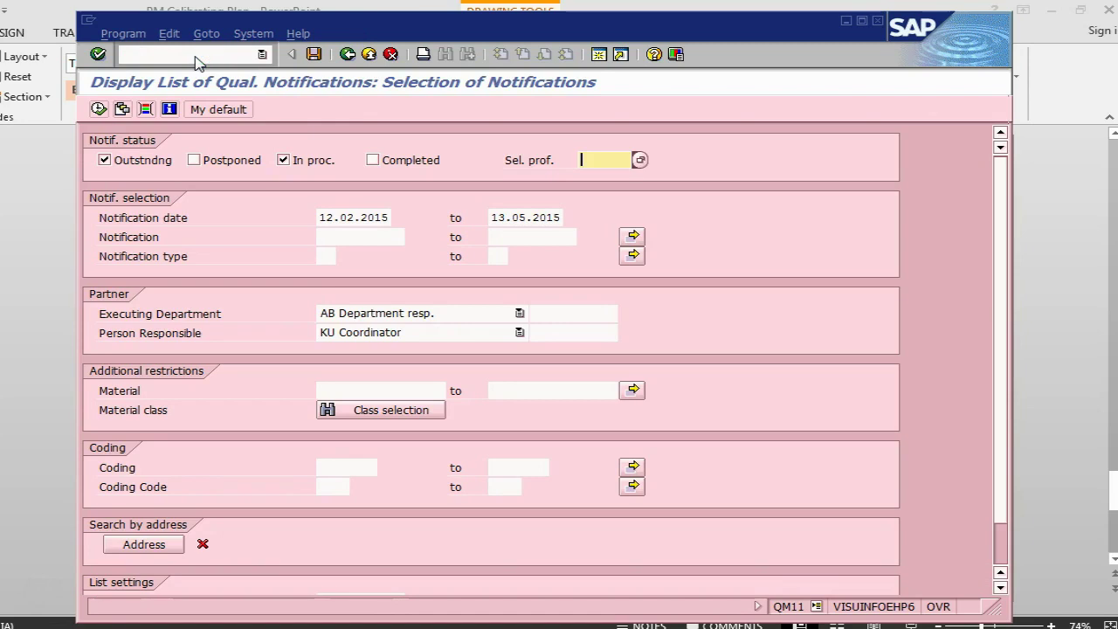
left_click(196, 56)
type("/nqa11")
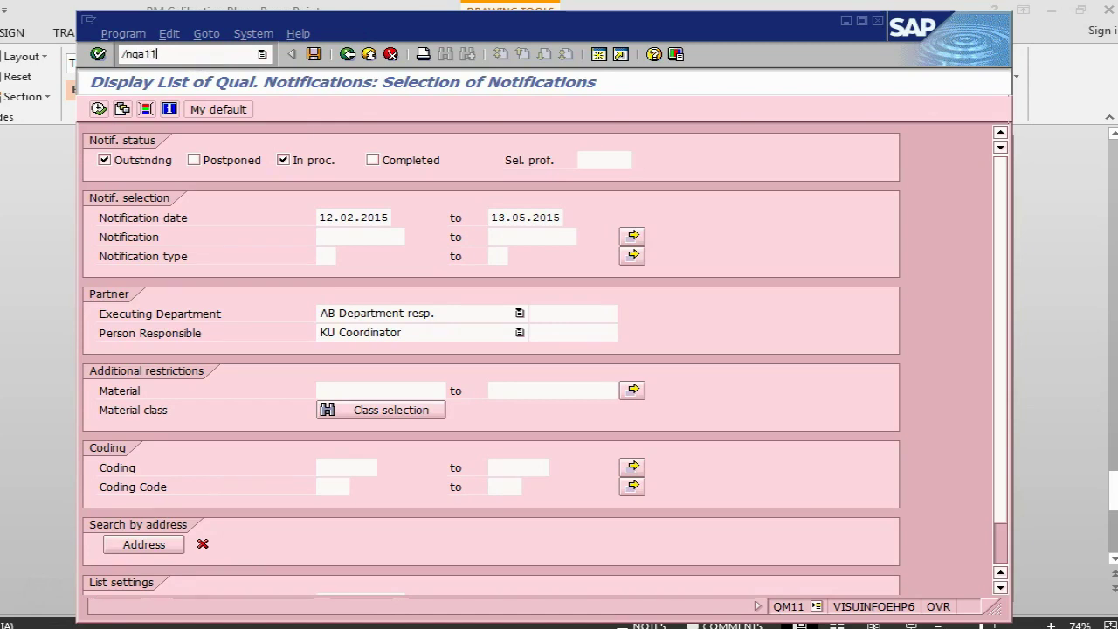
key("Return")
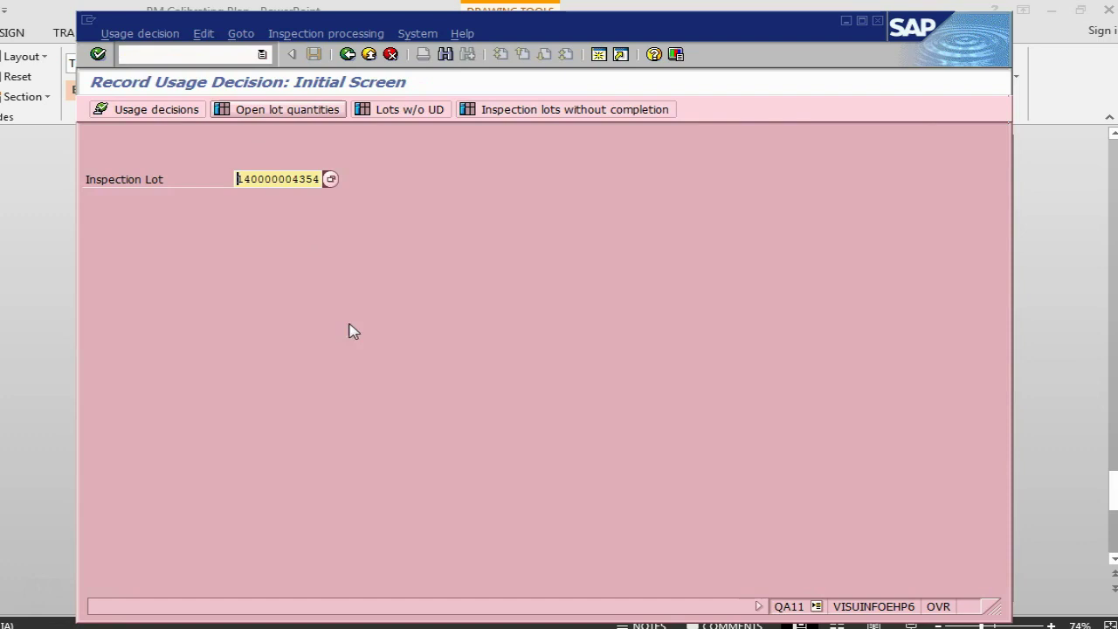
key("alt+Tab")
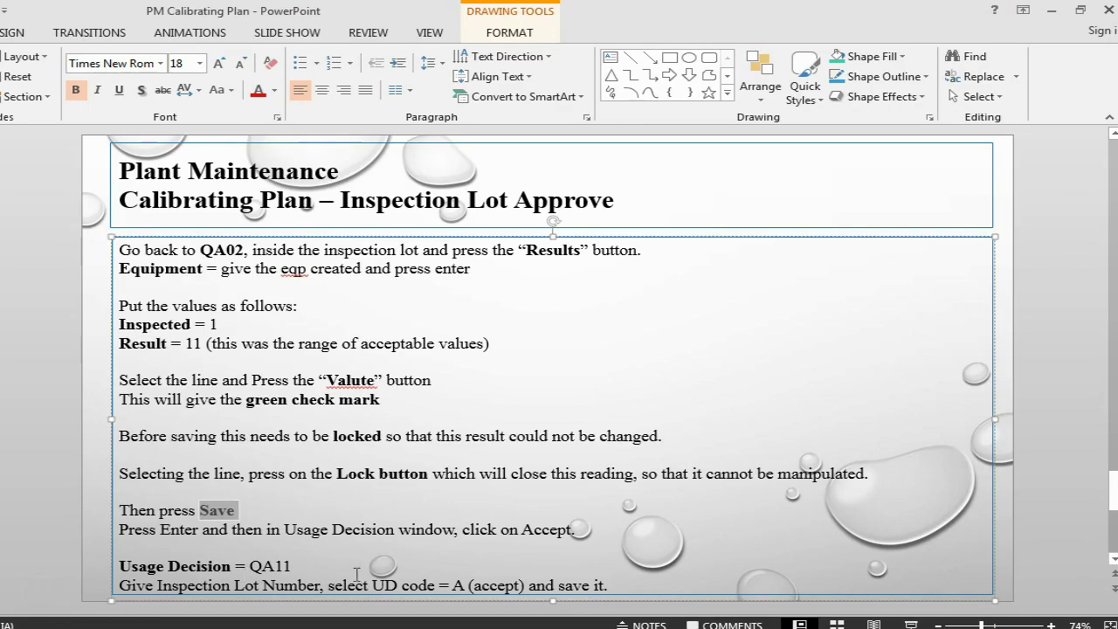
key("alt+Tab")
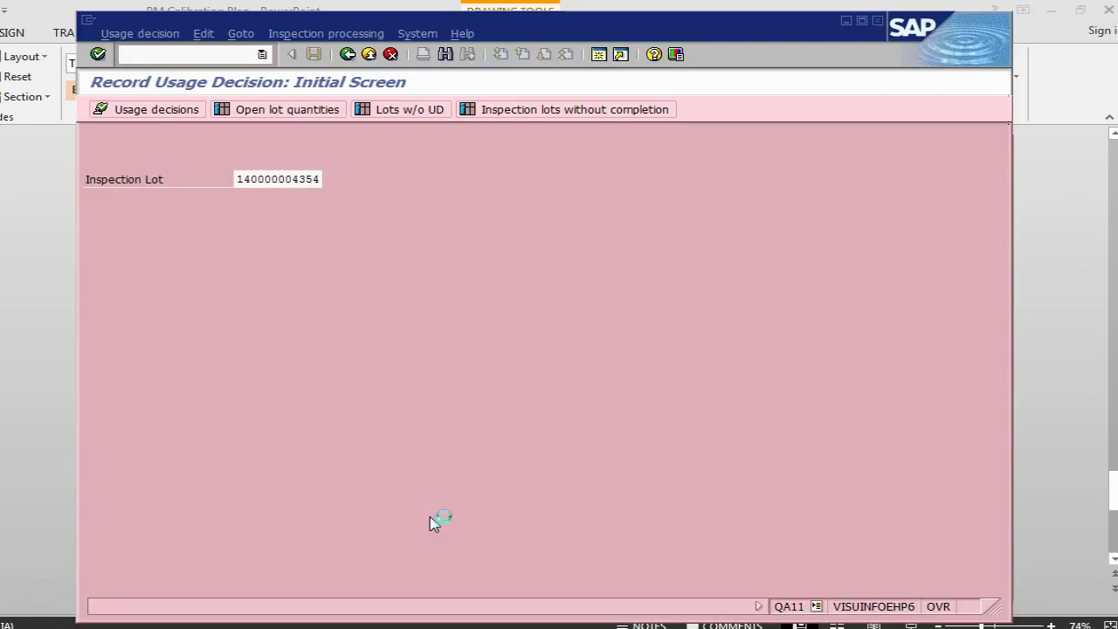
key("Return")
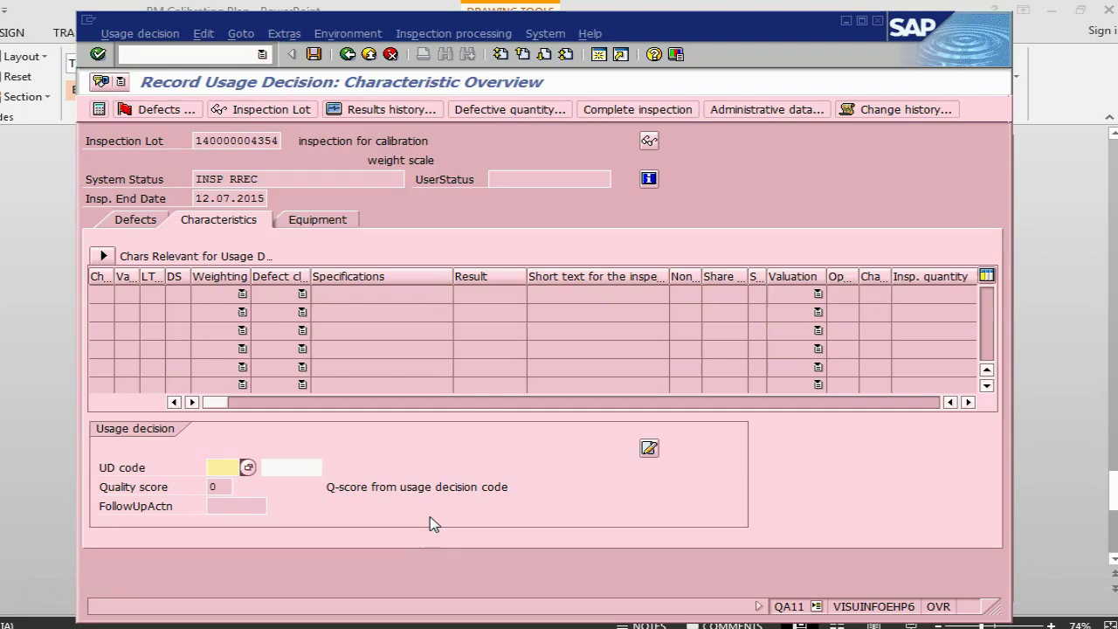
left_click(248, 469)
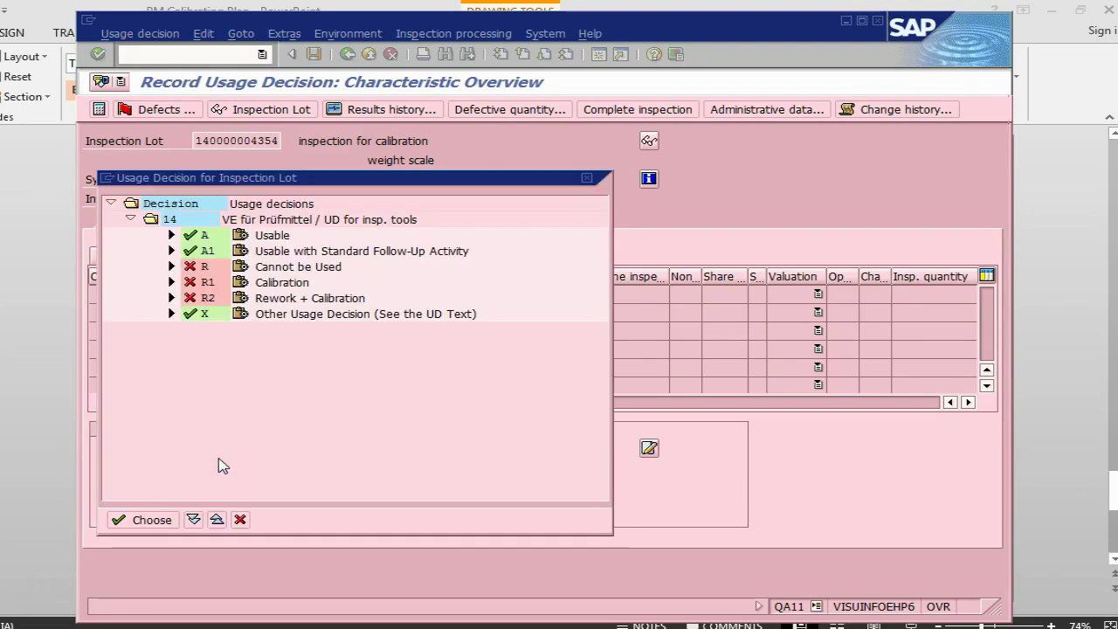
left_click(175, 237)
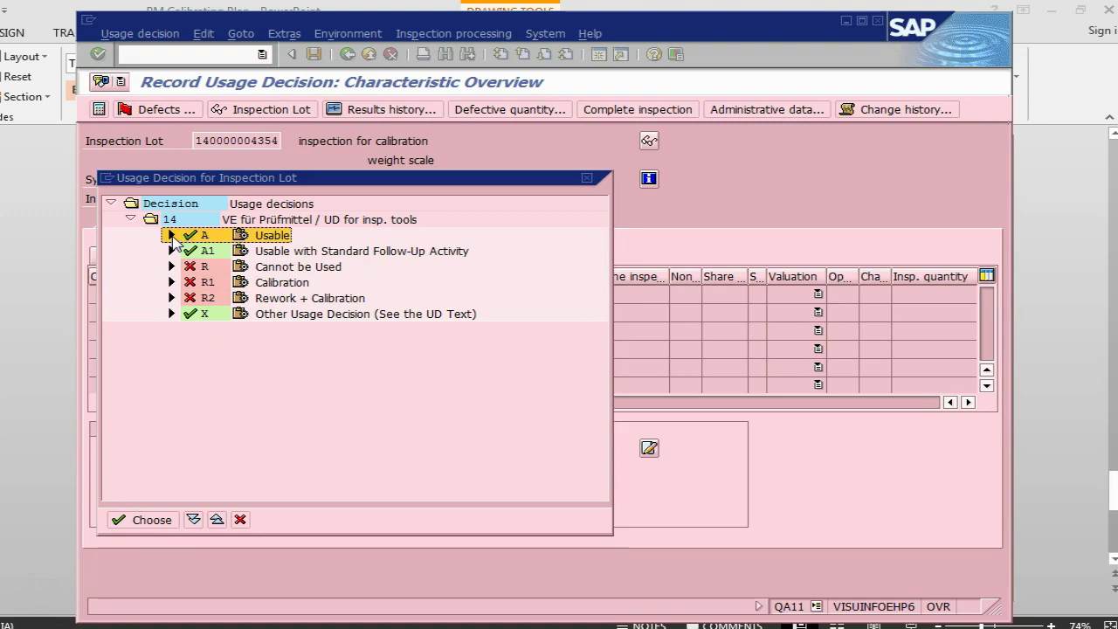
left_click(141, 520)
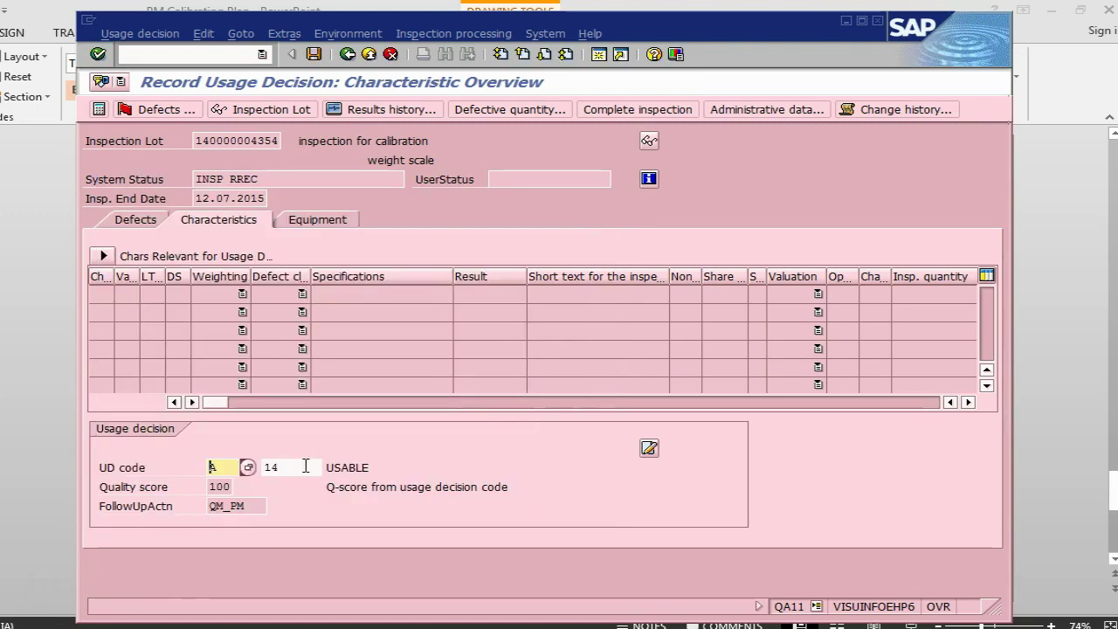
left_click(305, 467)
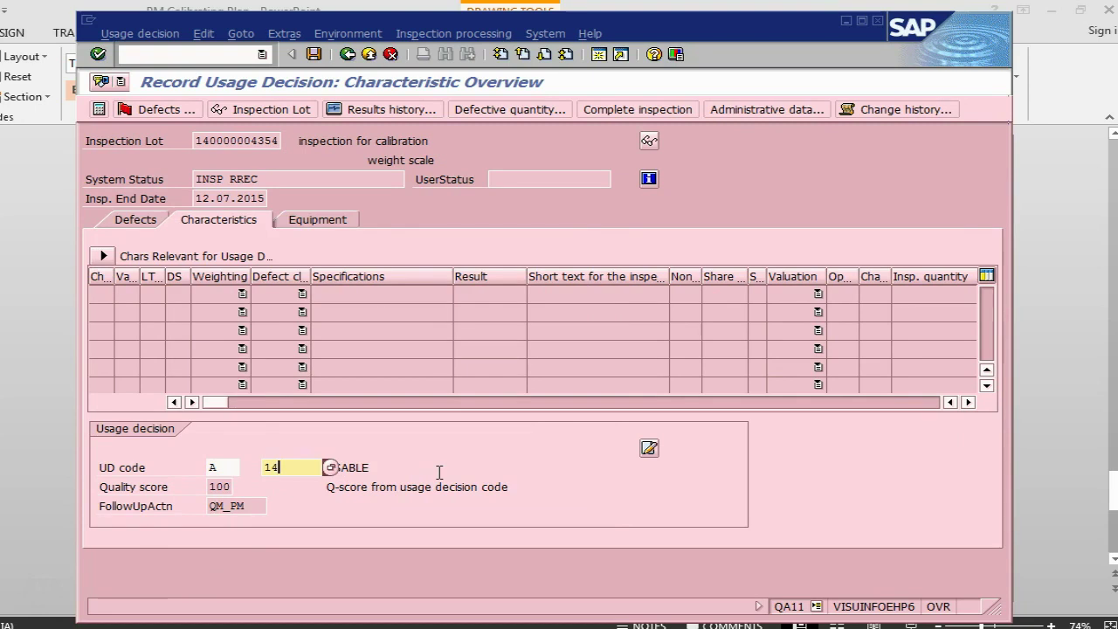
key("Return")
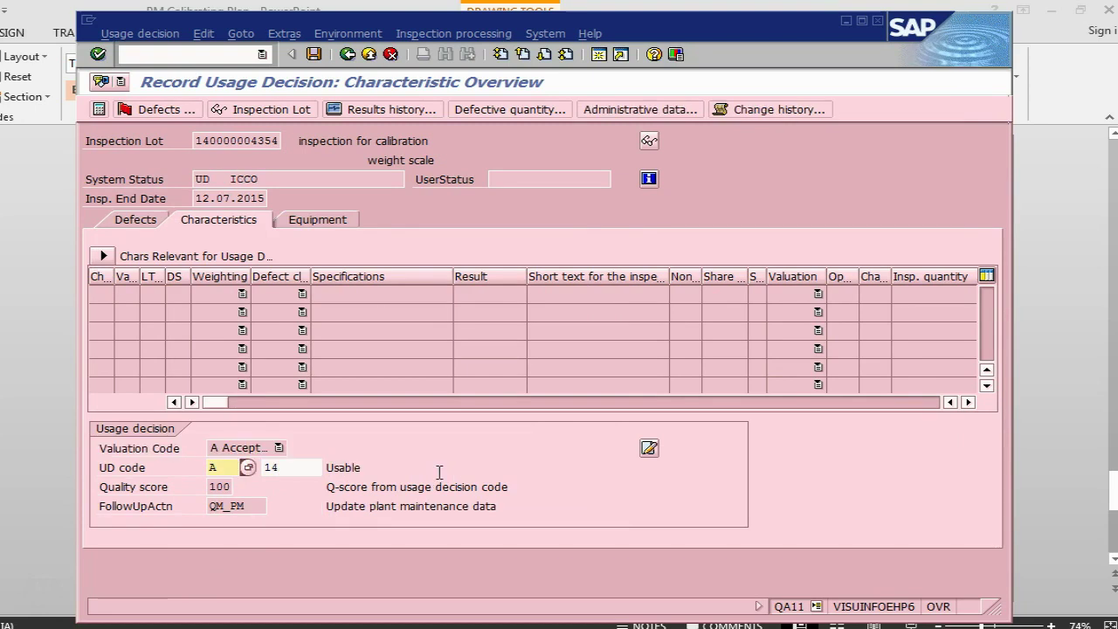
- Save the usage decision and accept the maintenance plan status change
key("alt+Tab")
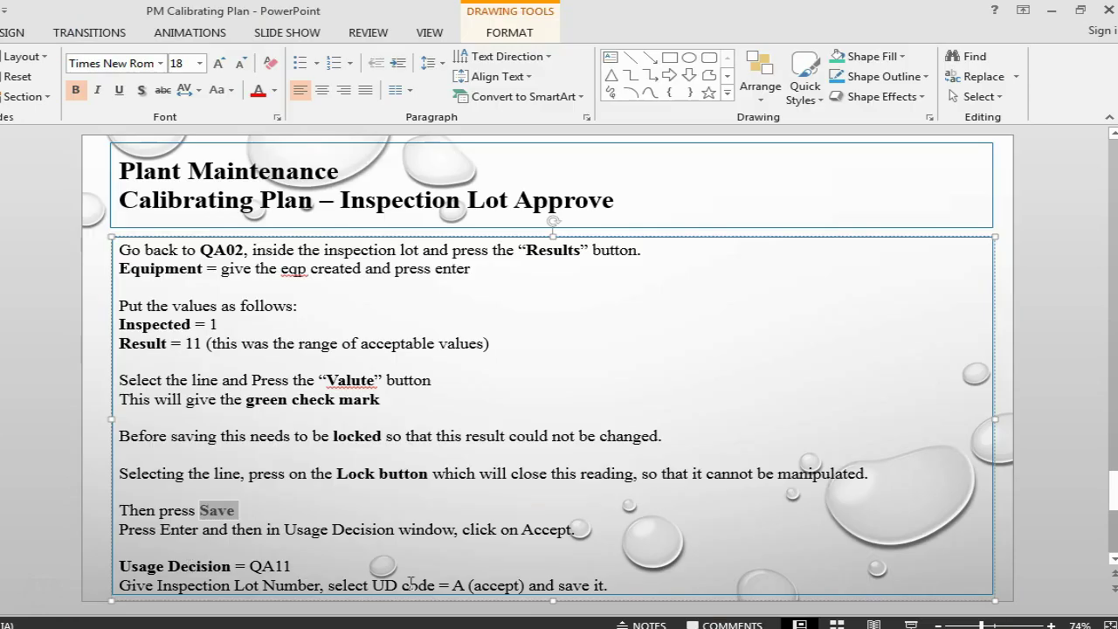
key("alt+Tab")
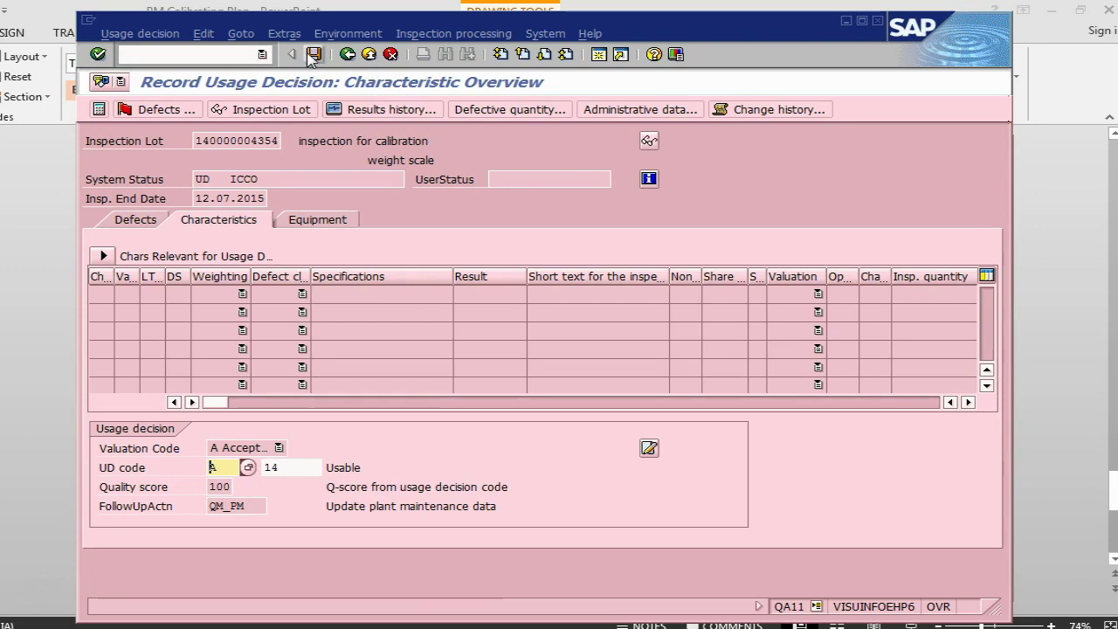
left_click(312, 55)
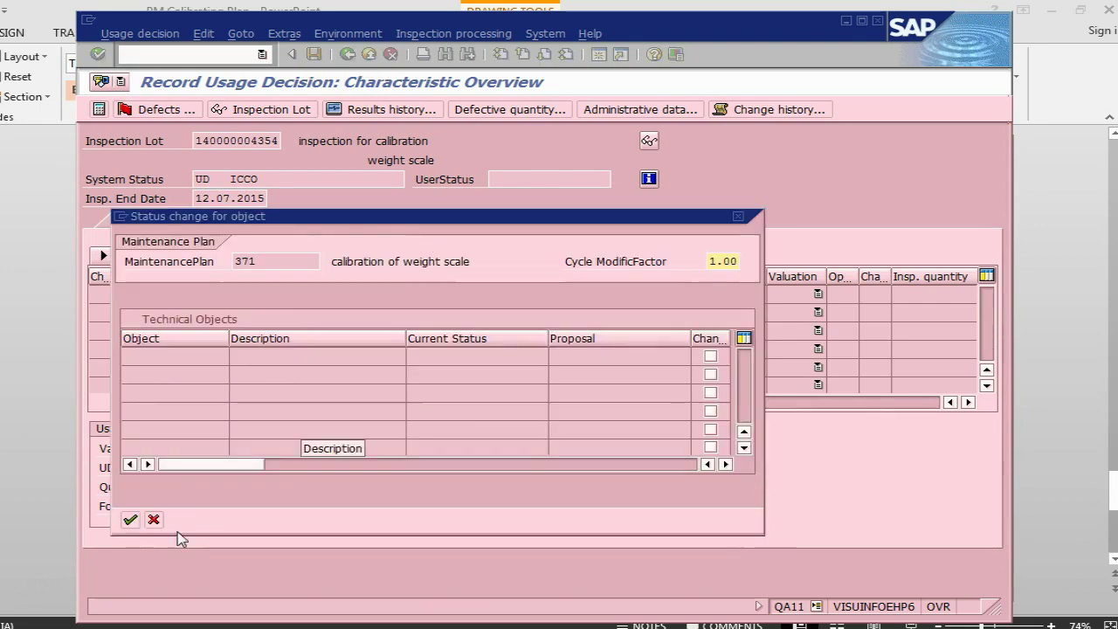
left_click(129, 519)
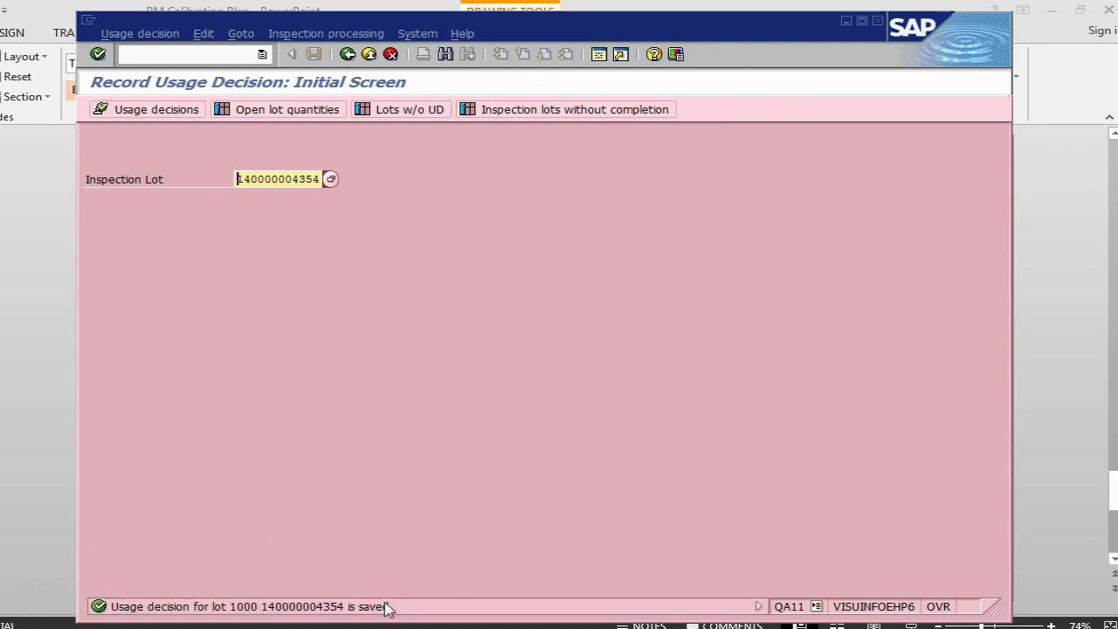
- On the next slide, bold 'Order Confirmation', 'Order', 'Final Confirmation' and 'Confirm.Text'
key("alt+Tab")
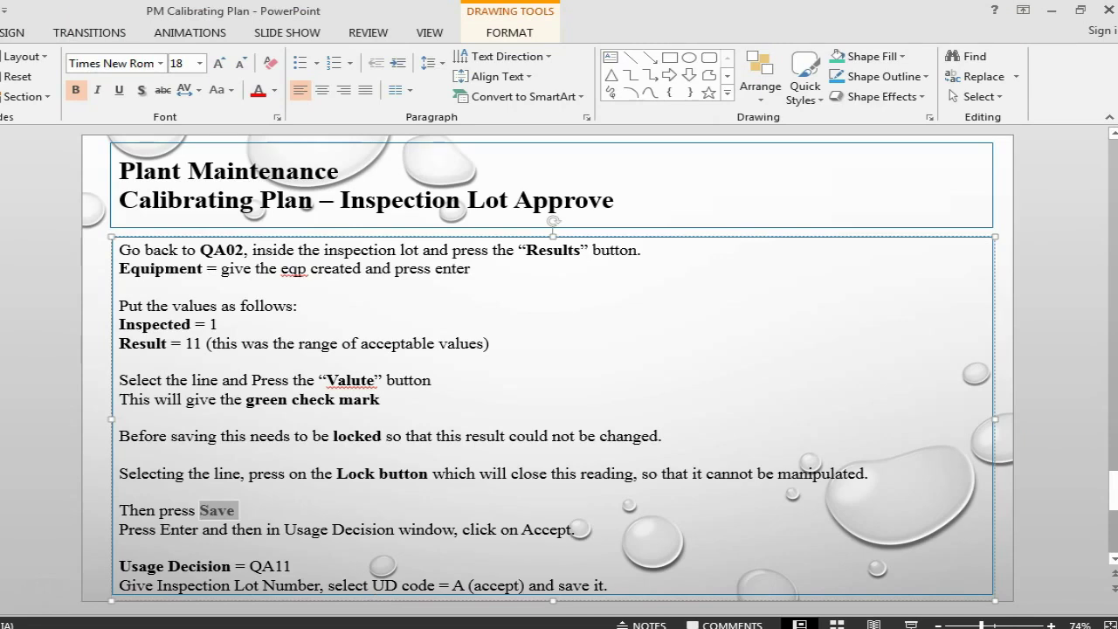
scroll(209, 485, "down", 1)
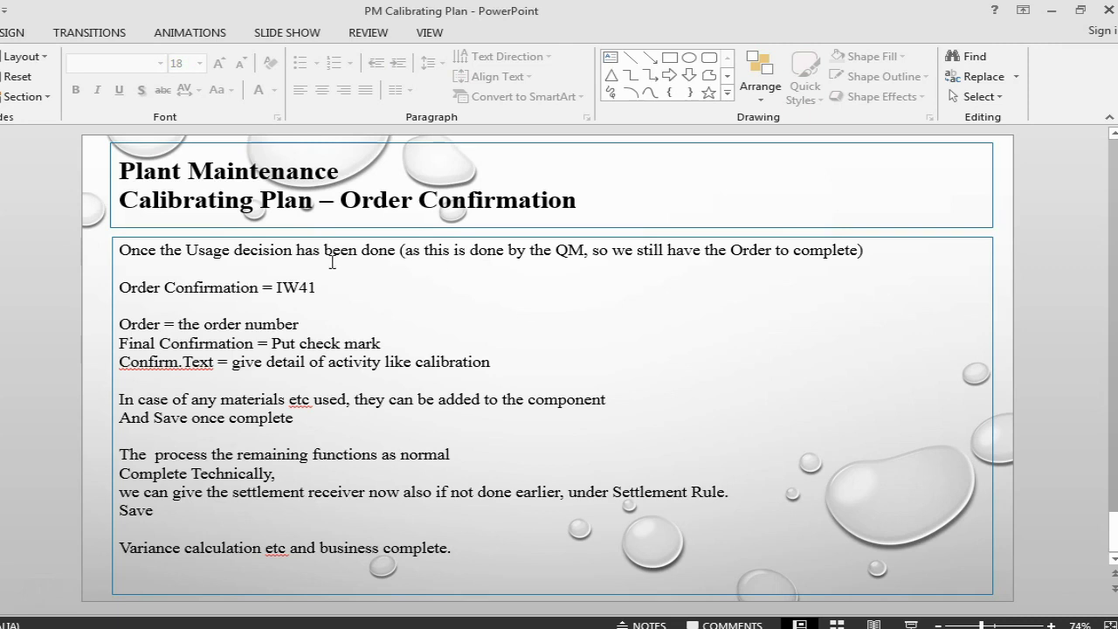
left_click_drag(260, 289, 119, 288)
left_click(75, 90)
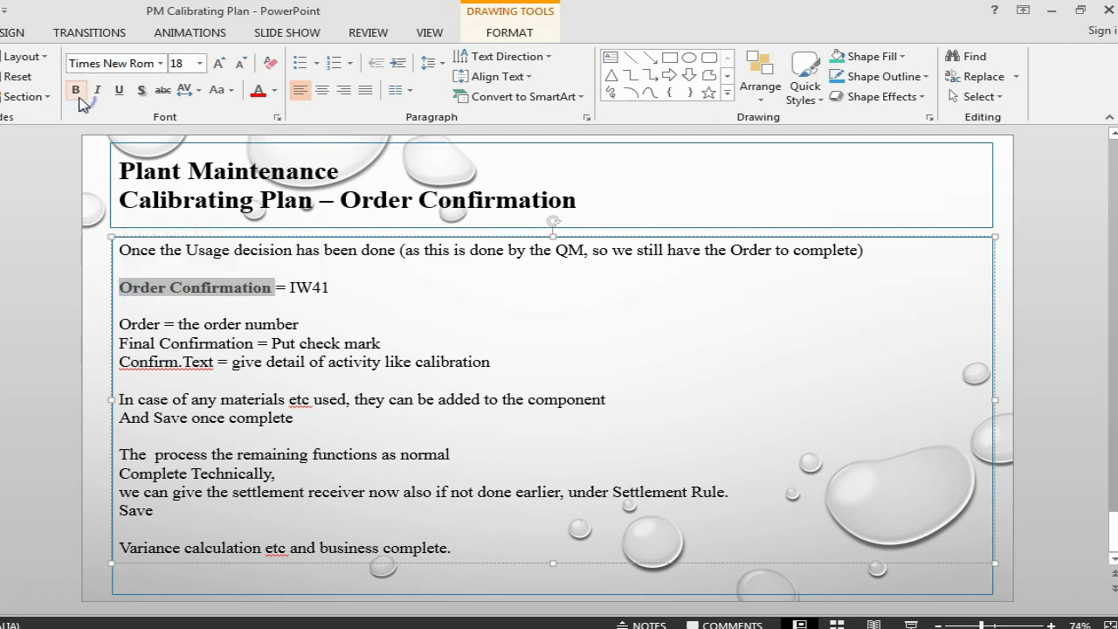
left_click_drag(162, 324, 114, 325)
left_click(75, 90)
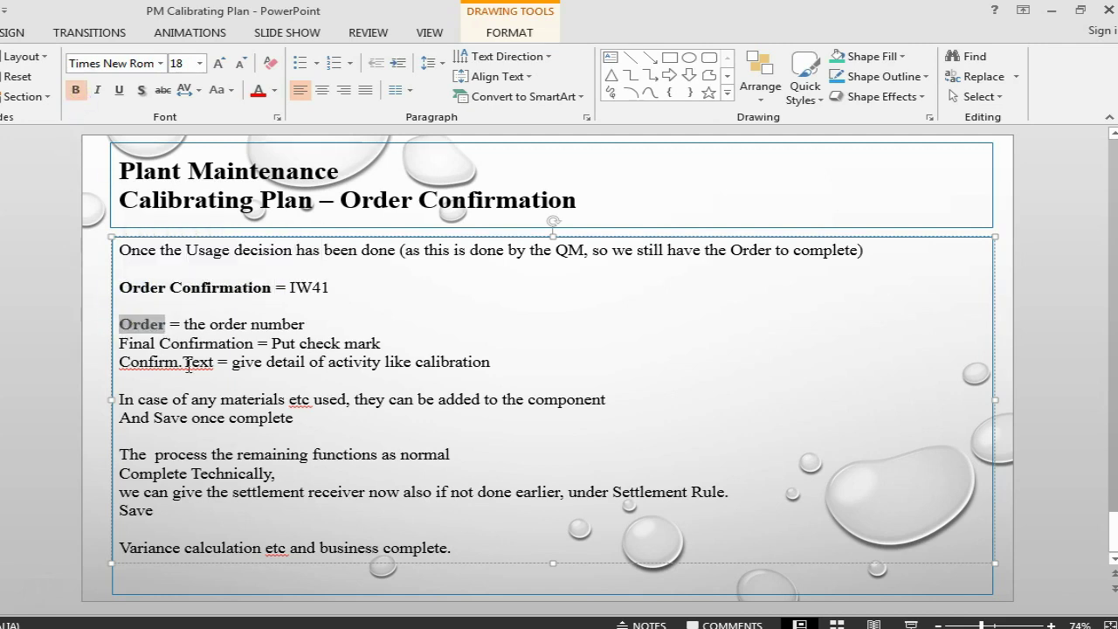
left_click_drag(253, 343, 120, 344)
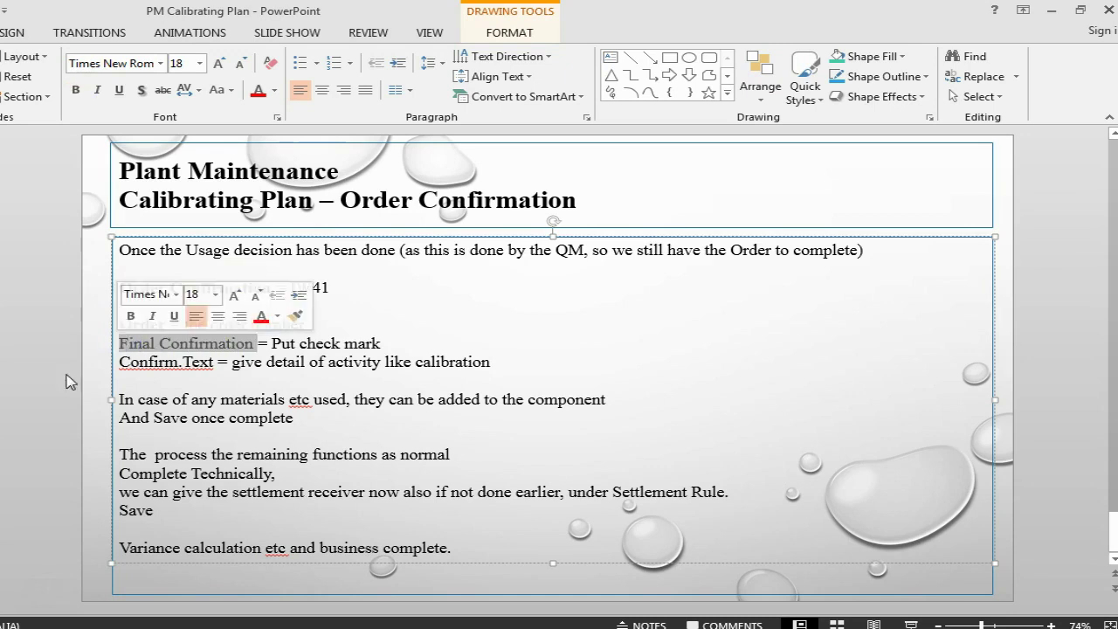
left_click(75, 91)
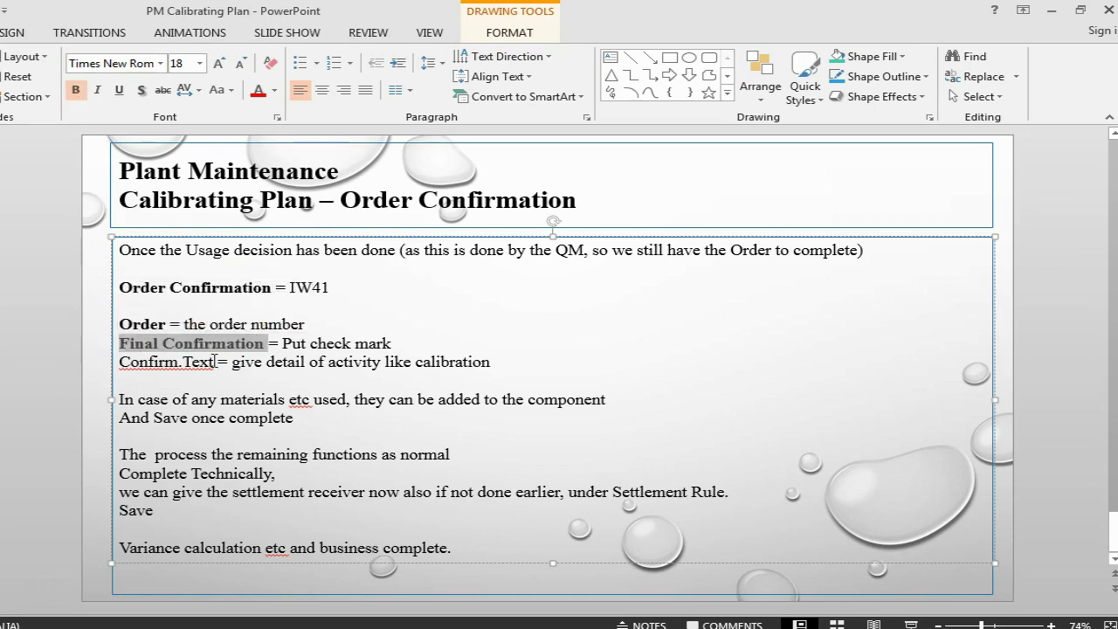
left_click_drag(214, 361, 123, 355)
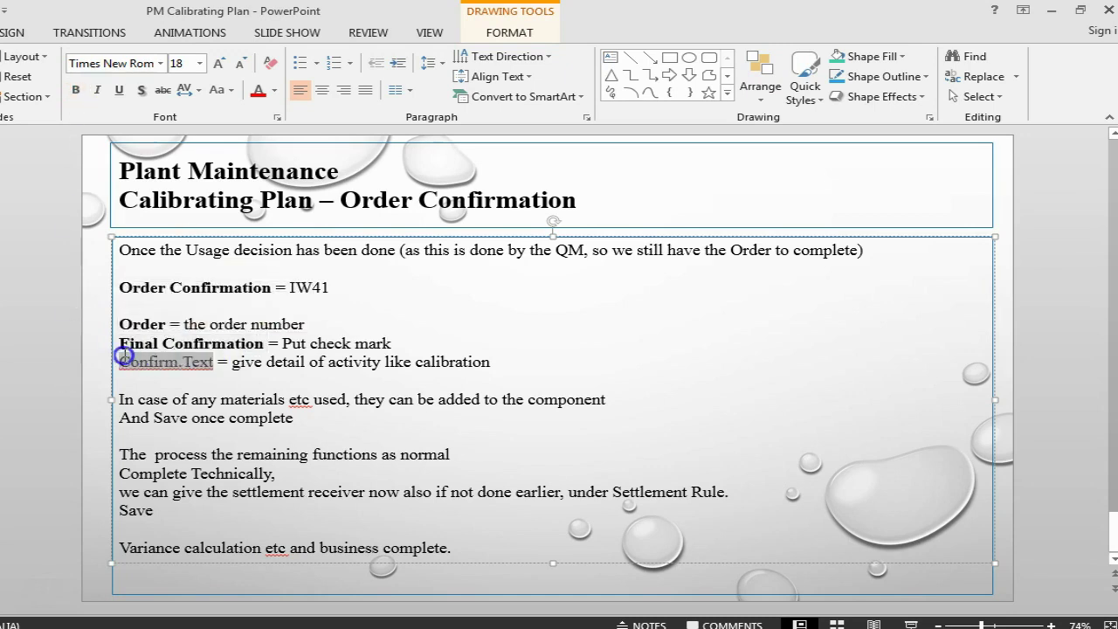
left_click(75, 91)
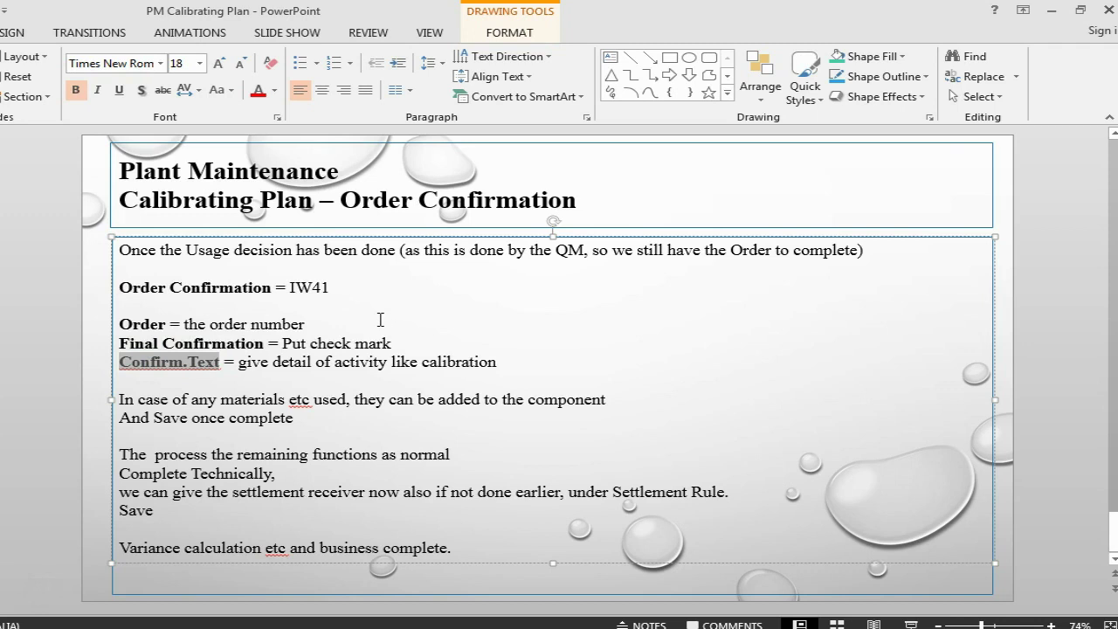
- Open IW41 and load the calibration order's confirmation screen
key("alt+Tab")
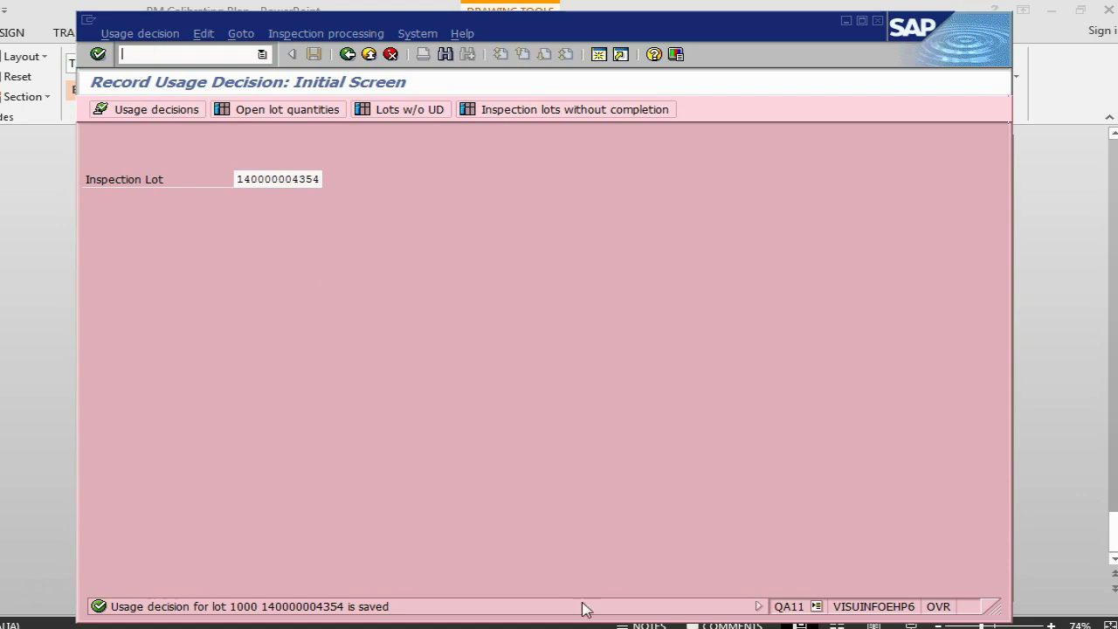
mouse_move(573, 622)
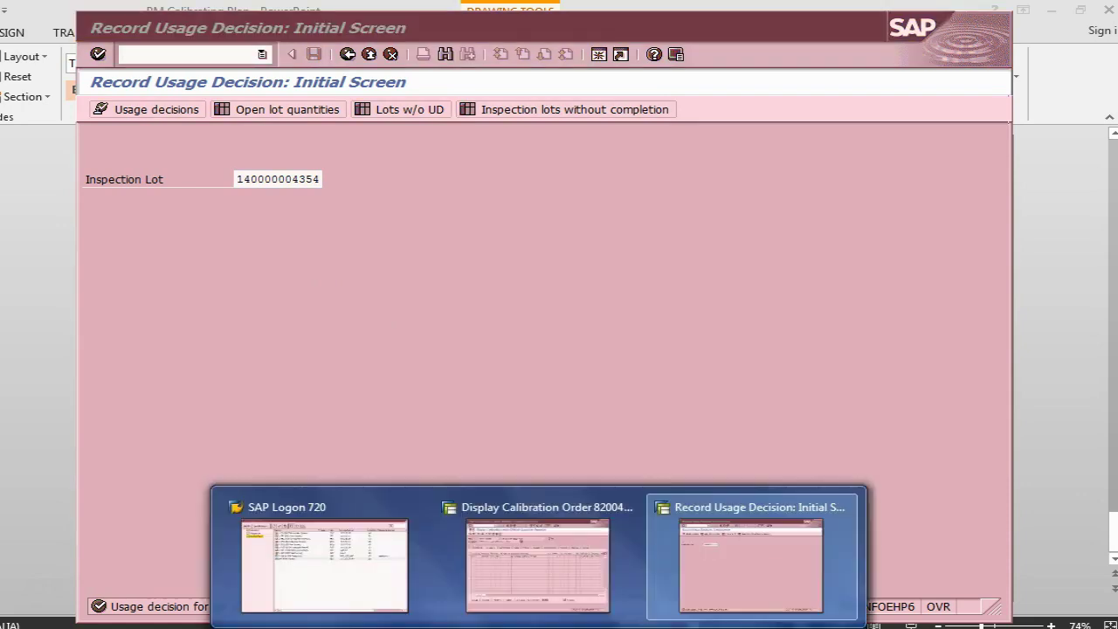
left_click(757, 568)
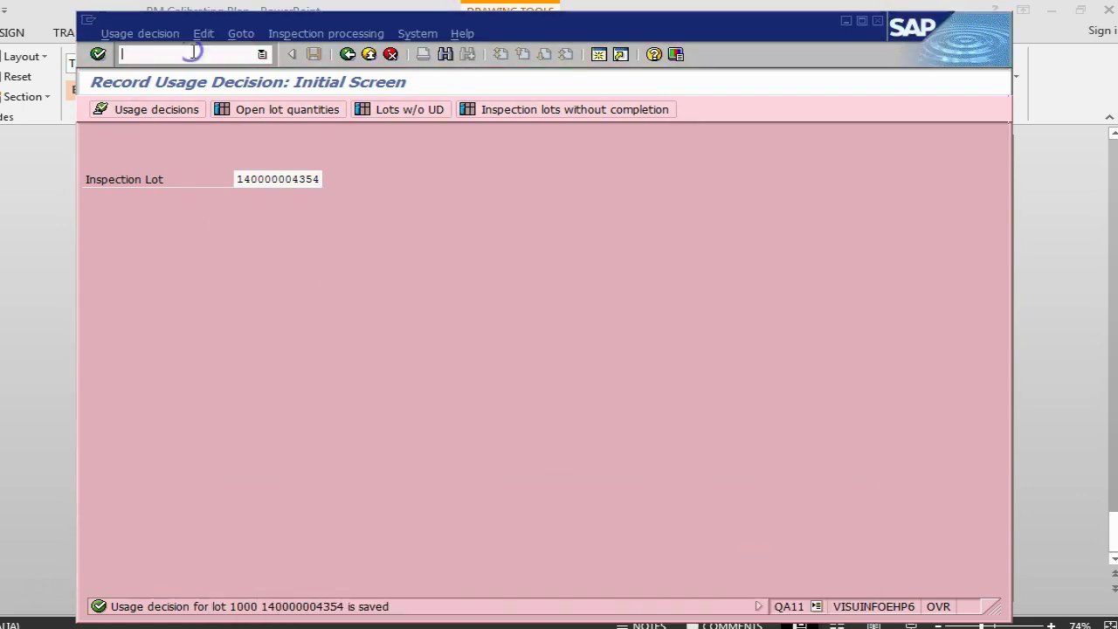
type("/niw41")
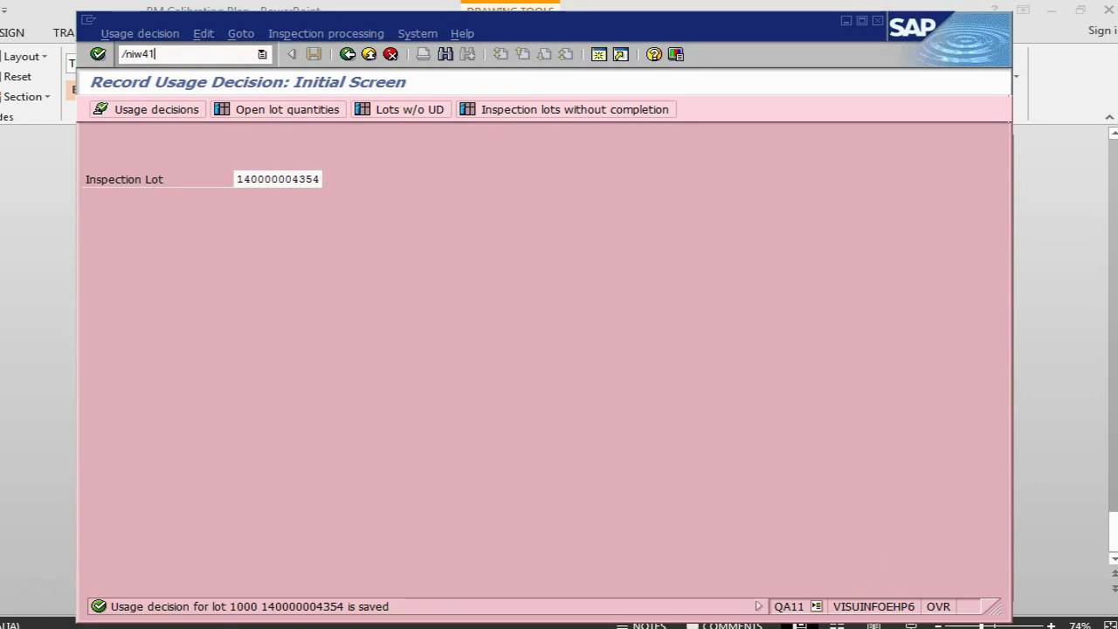
key("Return")
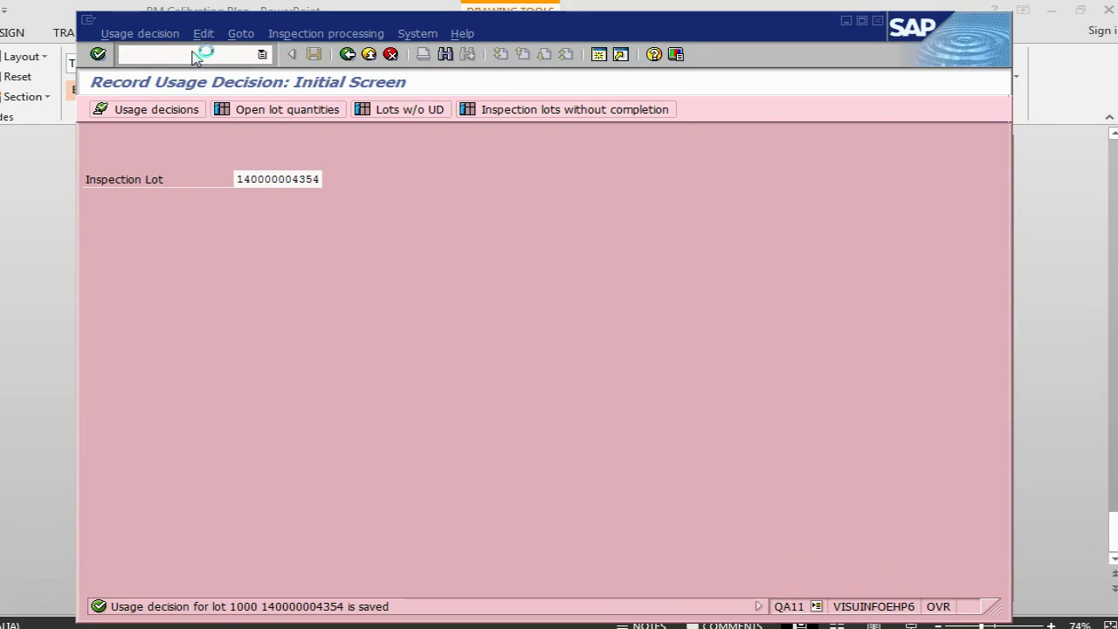
key("Return")
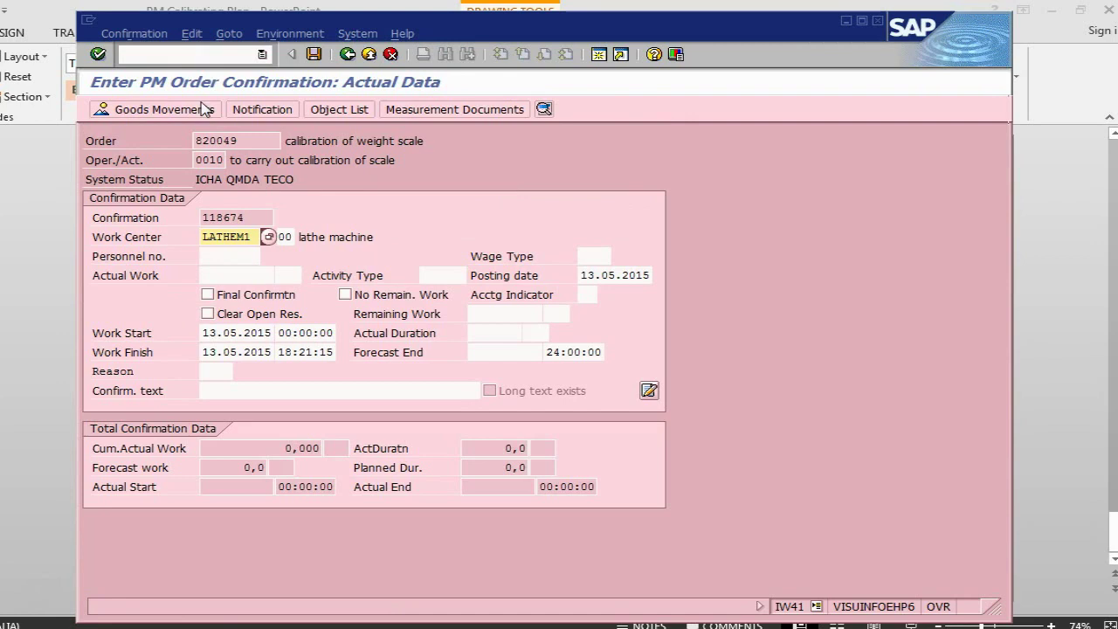
- Mark final confirmation with no remaining work, add text 'calibrated, next calibration in 60 days', and save
left_click(234, 297)
left_click(354, 296)
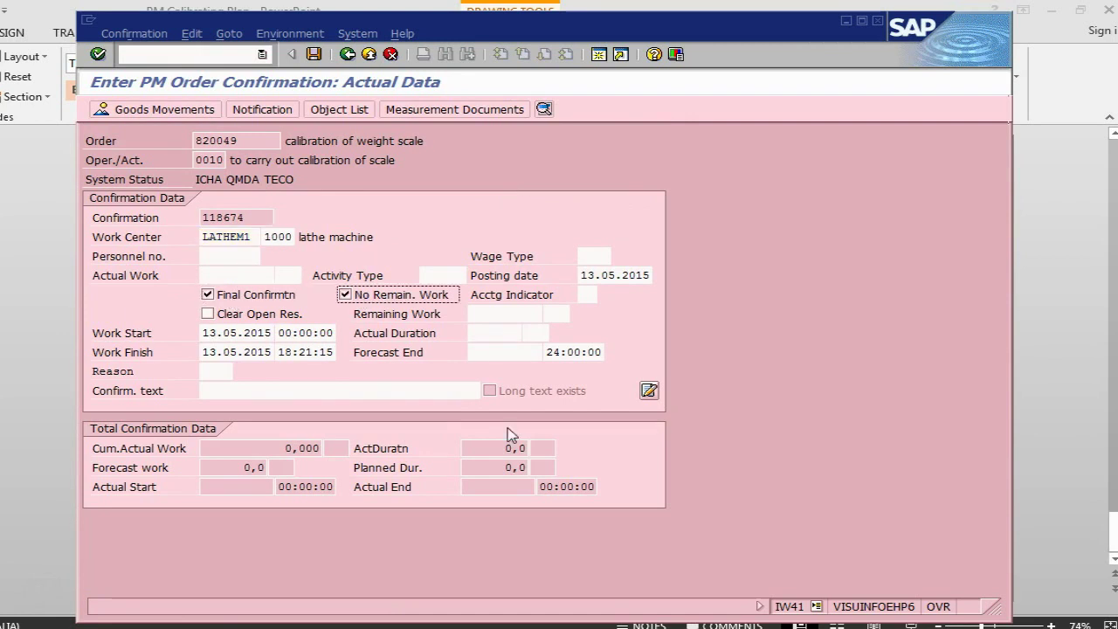
left_click(281, 394)
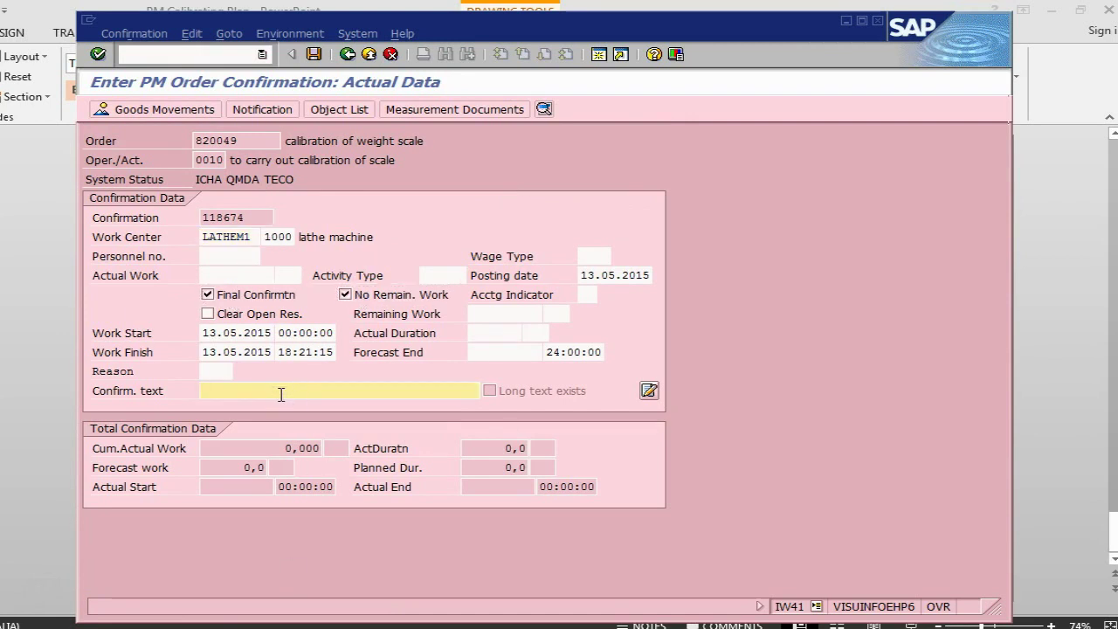
type("ca")
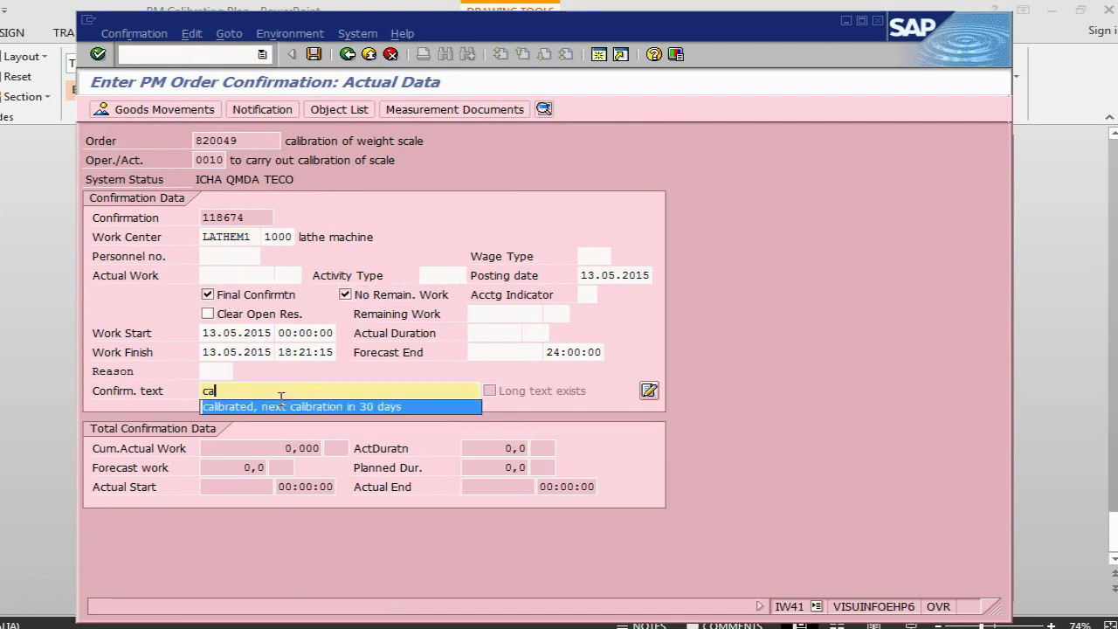
left_click(283, 407)
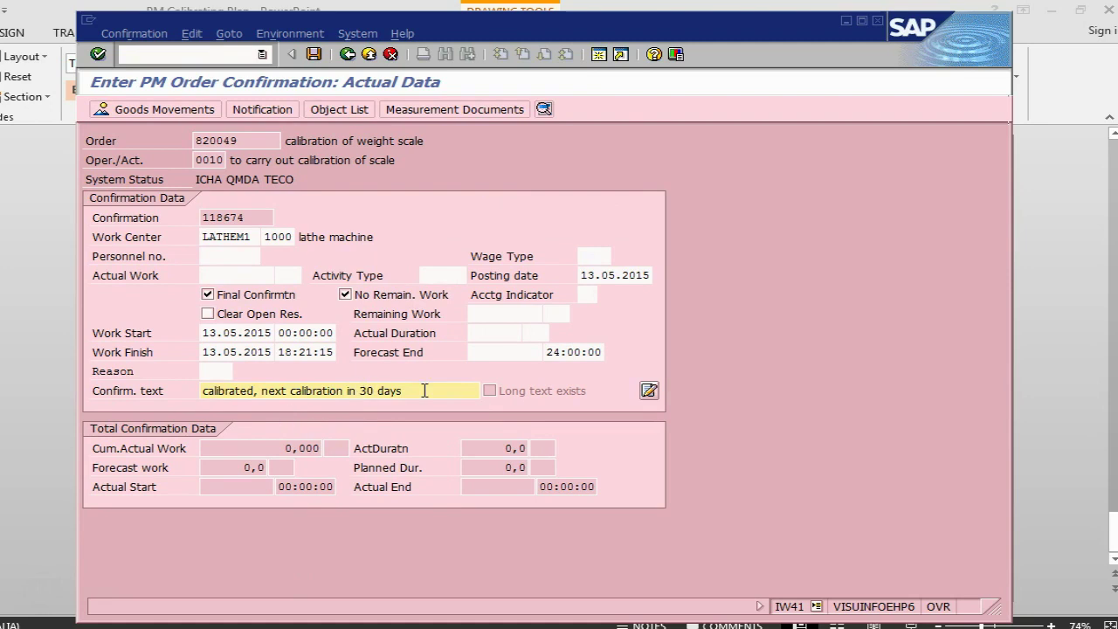
key("Return")
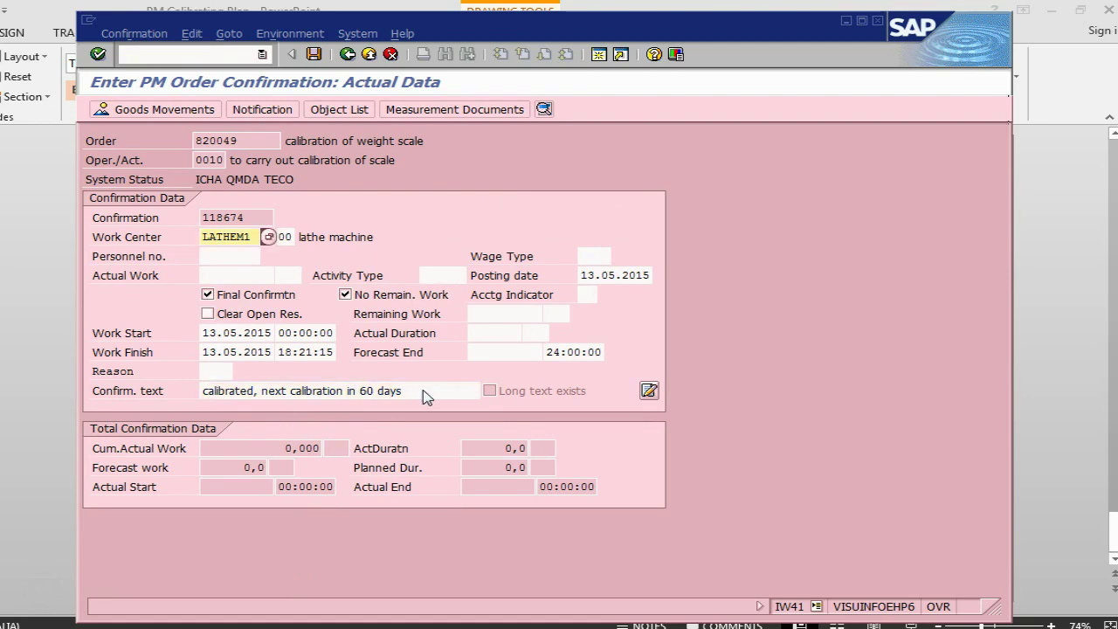
left_click(312, 55)
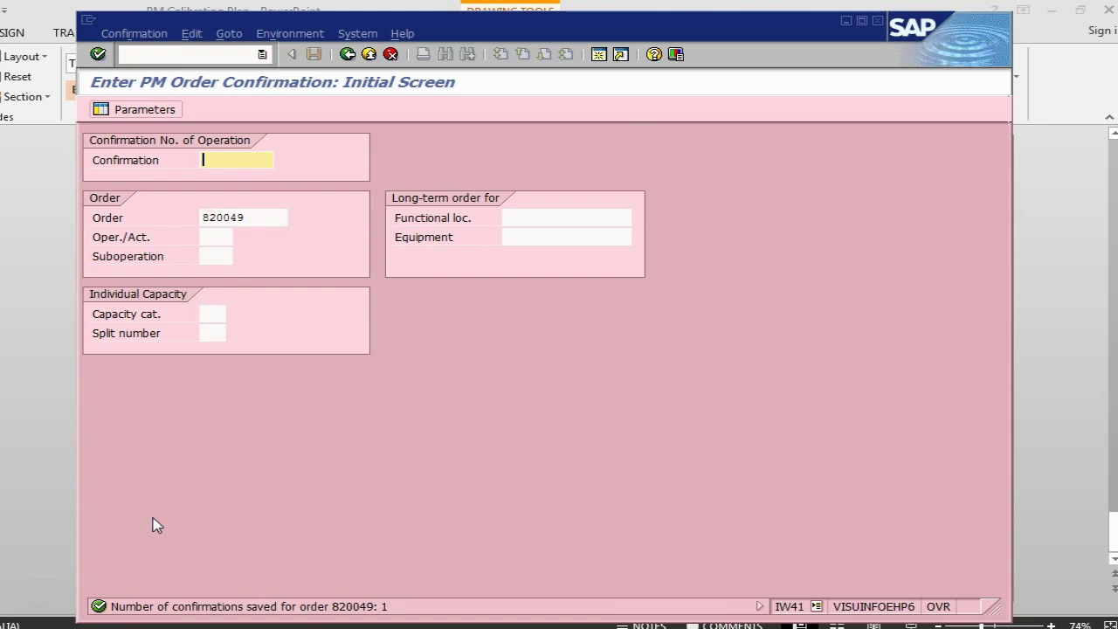
- Return to the PowerPoint 'Calibrating Plan – Order Confirmation' slide
key("alt+Tab")
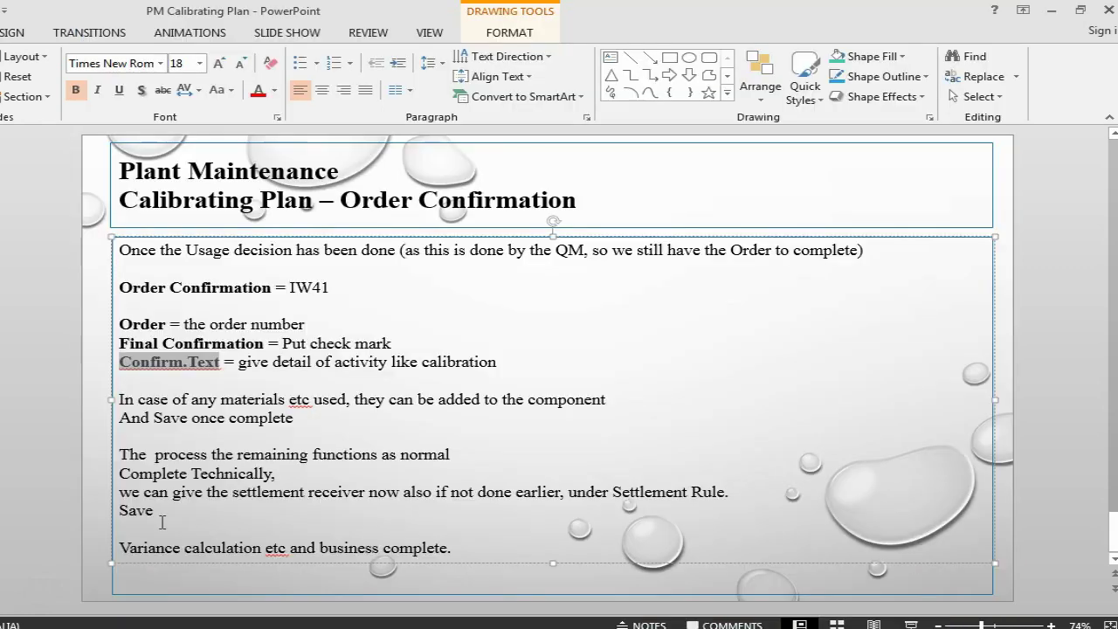